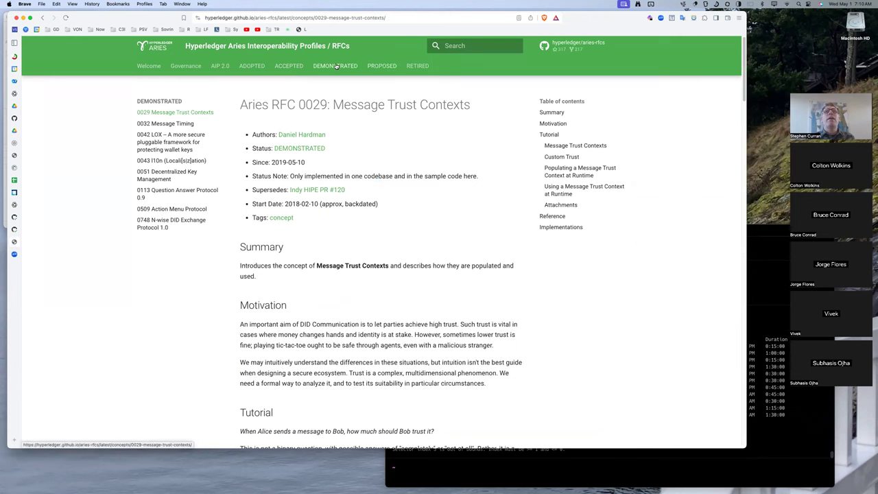
- Browse the demonstrated and proposed Aries RFCs and examine RFC 0024: DIDComm over XMPP
{"action": "scroll", "coordinate": [154, 288], "scroll_direction": "down", "scroll_amount": 15}
{"action": "scroll", "coordinate": [157, 289], "scroll_direction": "down", "scroll_amount": 3}
{"action": "scroll", "coordinate": [205, 274], "scroll_direction": "up", "scroll_amount": 15}
{"action": "scroll", "coordinate": [220, 271], "scroll_direction": "up", "scroll_amount": 10}
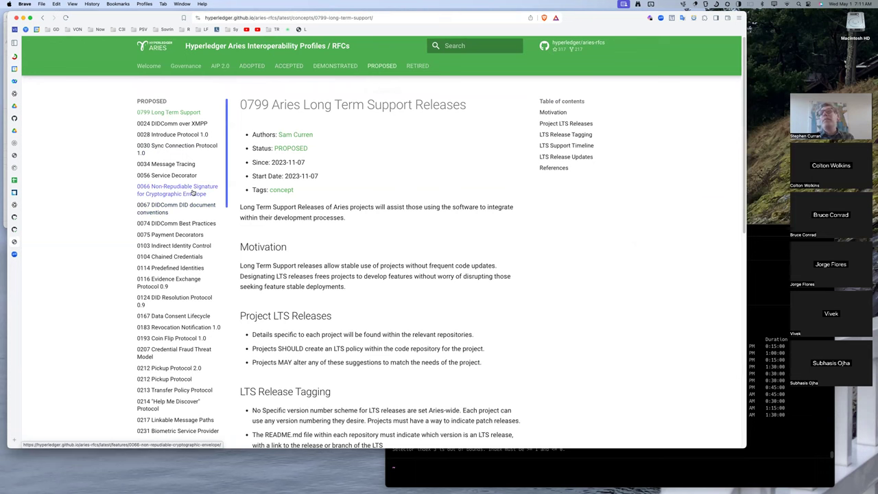
{"action": "left_click", "coordinate": [176, 123]}
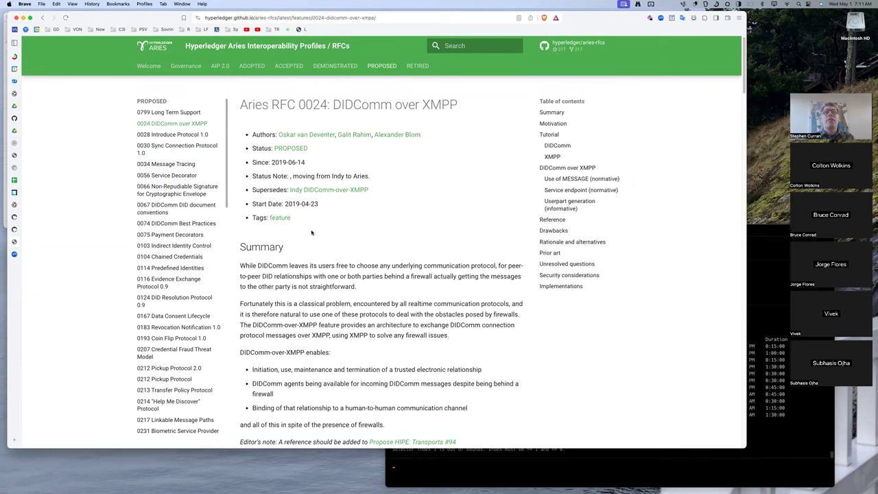
{"action": "scroll", "coordinate": [310, 263], "scroll_direction": "down", "scroll_amount": 1}
{"action": "scroll", "coordinate": [310, 263], "scroll_direction": "down", "scroll_amount": 2}
{"action": "scroll", "coordinate": [318, 227], "scroll_direction": "up", "scroll_amount": 3}
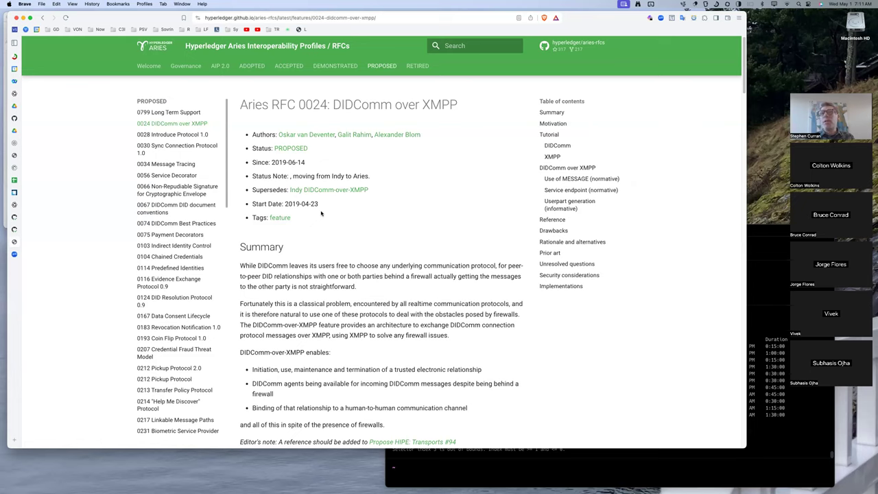
- Review the updated RFC statuses in pull request #827 and highlight the suggested ADOPTED changes in the reviewer's comment
{"action": "mouse_move", "coordinate": [31, 226]}
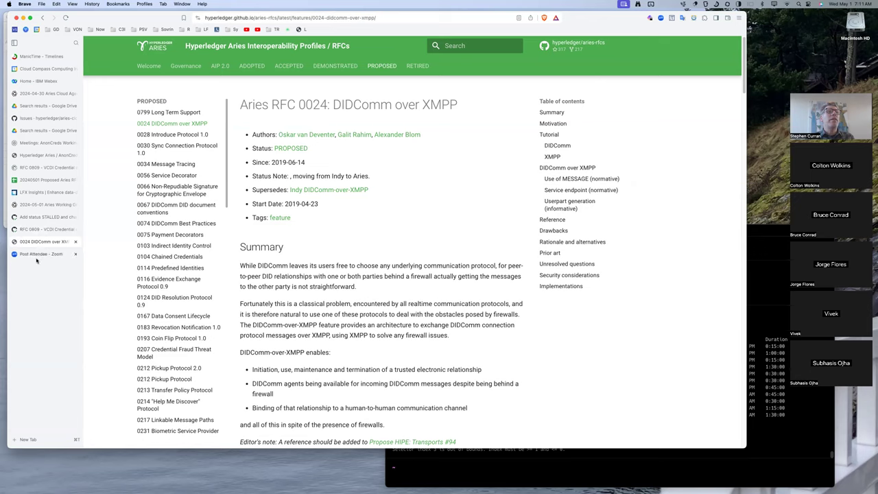
{"action": "left_click", "coordinate": [38, 218]}
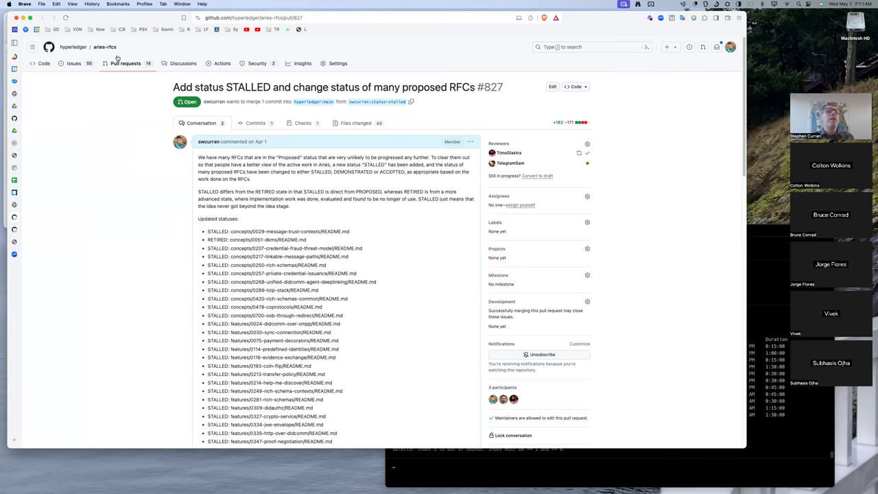
{"action": "left_click", "coordinate": [19, 243]}
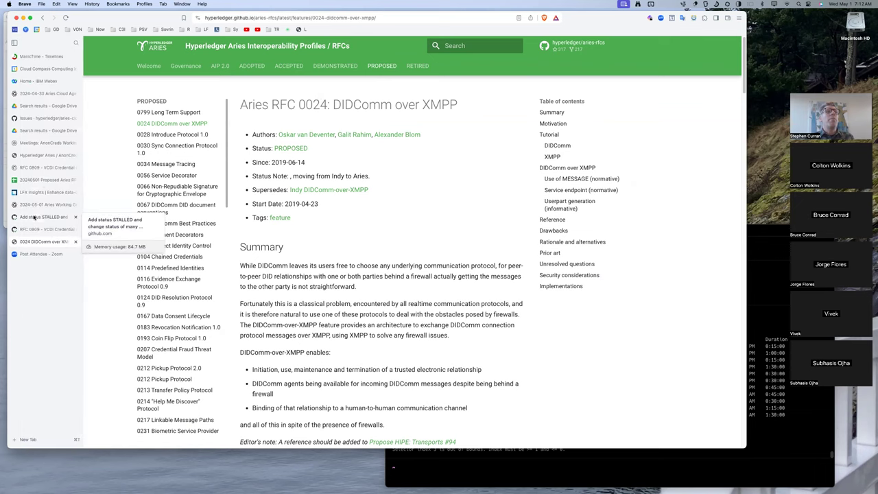
{"action": "left_click", "coordinate": [33, 217]}
{"action": "scroll", "coordinate": [215, 241], "scroll_direction": "down", "scroll_amount": 10}
{"action": "scroll", "coordinate": [215, 242], "scroll_direction": "up", "scroll_amount": 2}
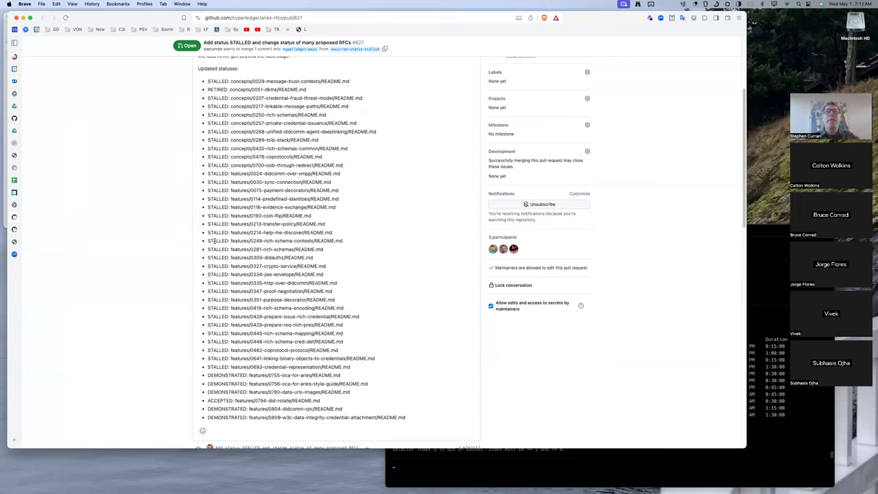
{"action": "scroll", "coordinate": [215, 242], "scroll_direction": "down", "scroll_amount": 1}
{"action": "scroll", "coordinate": [283, 373], "scroll_direction": "up", "scroll_amount": 2}
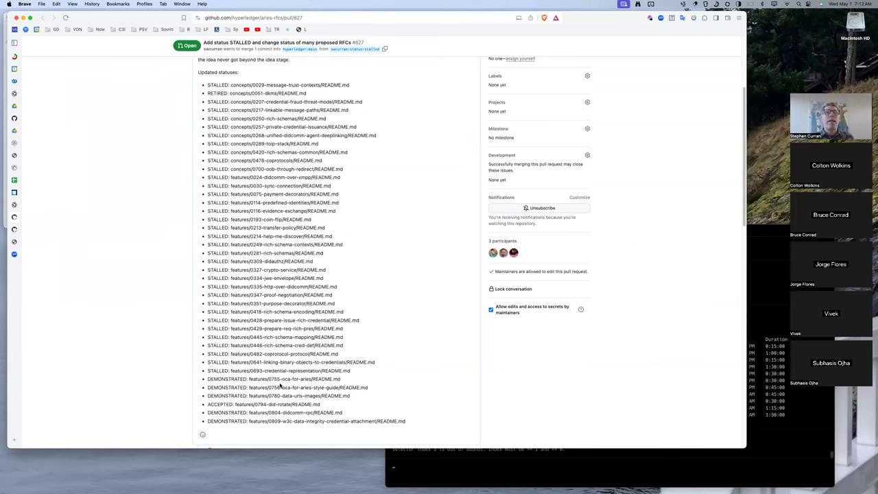
{"action": "scroll", "coordinate": [280, 384], "scroll_direction": "down", "scroll_amount": 3}
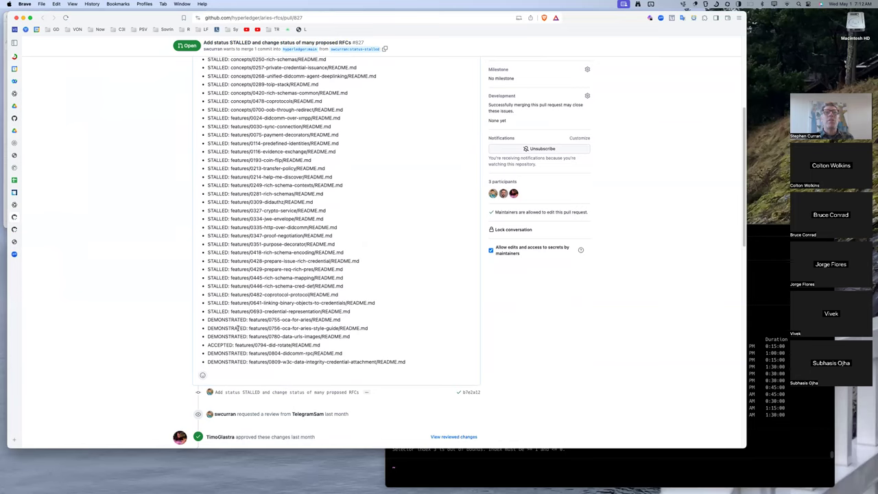
{"action": "scroll", "coordinate": [229, 357], "scroll_direction": "down", "scroll_amount": 10}
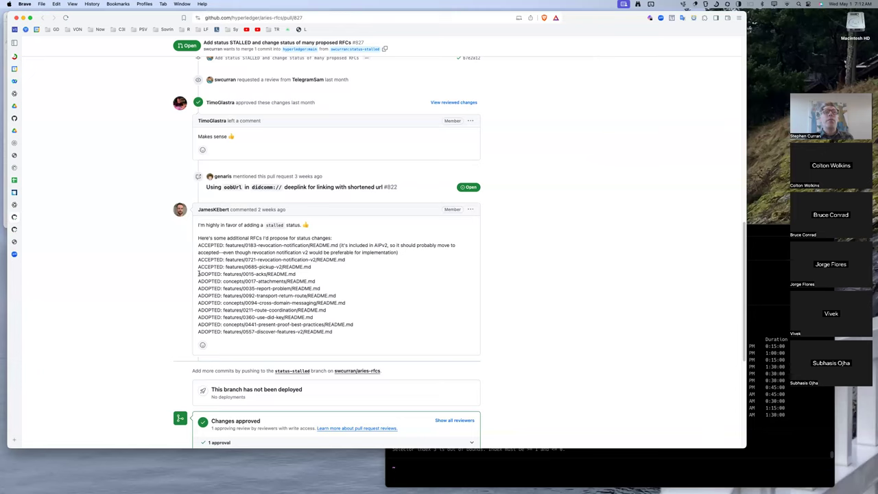
{"action": "left_click_drag", "start_coordinate": [198, 273], "coordinate": [381, 331]}
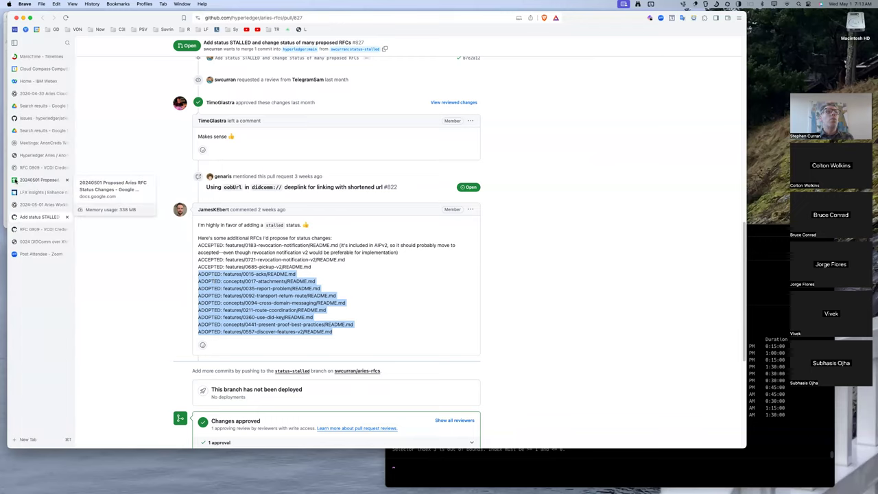
- Switch to the 20240501 Proposed Aries RFC Status Changes spreadsheet and filter out blank values in the New Status column
{"action": "left_click", "coordinate": [27, 180]}
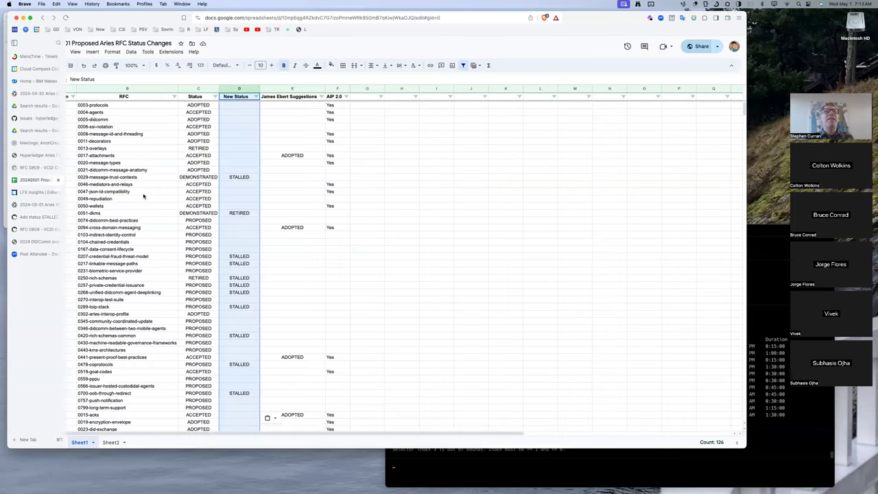
{"action": "right_click", "coordinate": [284, 230]}
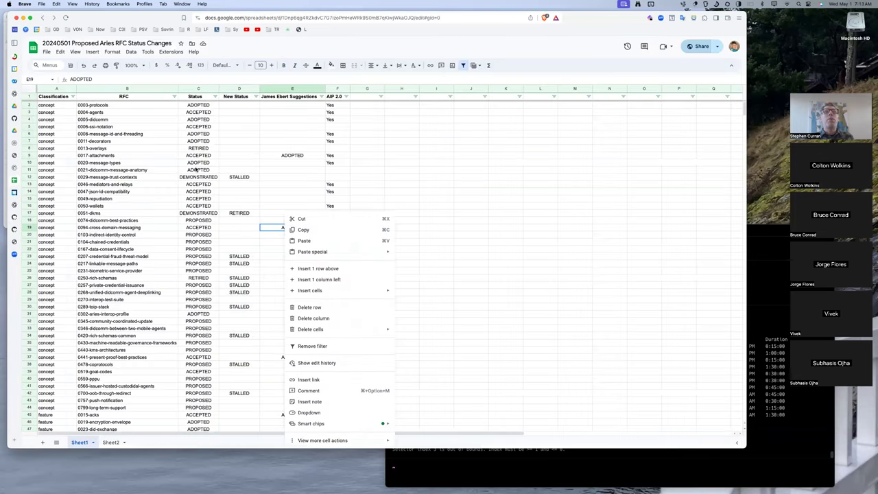
{"action": "left_click", "coordinate": [227, 155]}
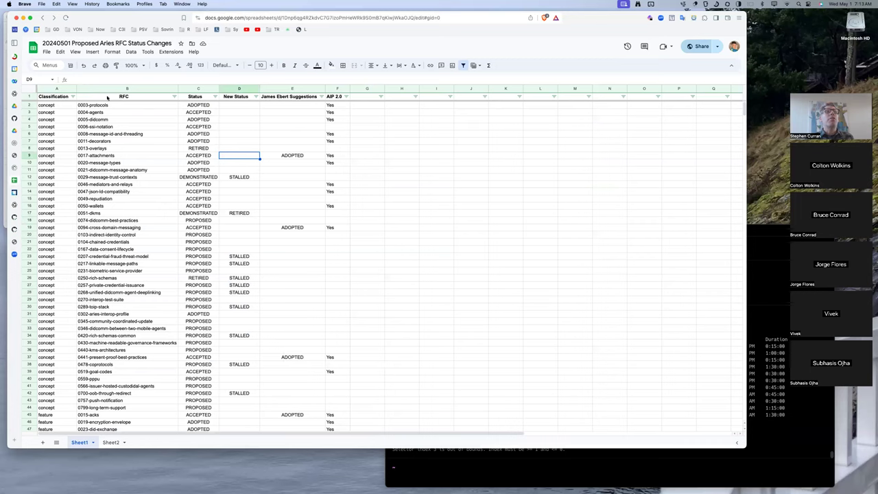
{"action": "left_click", "coordinate": [256, 97]}
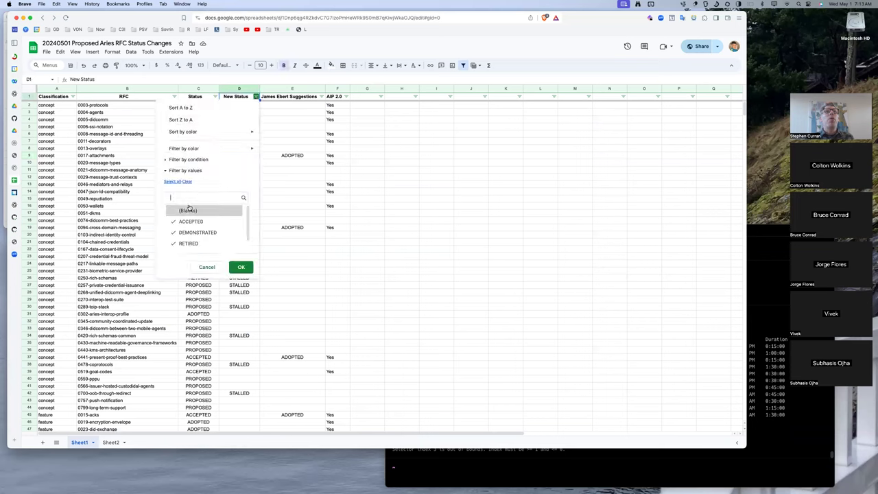
{"action": "left_click", "coordinate": [245, 269]}
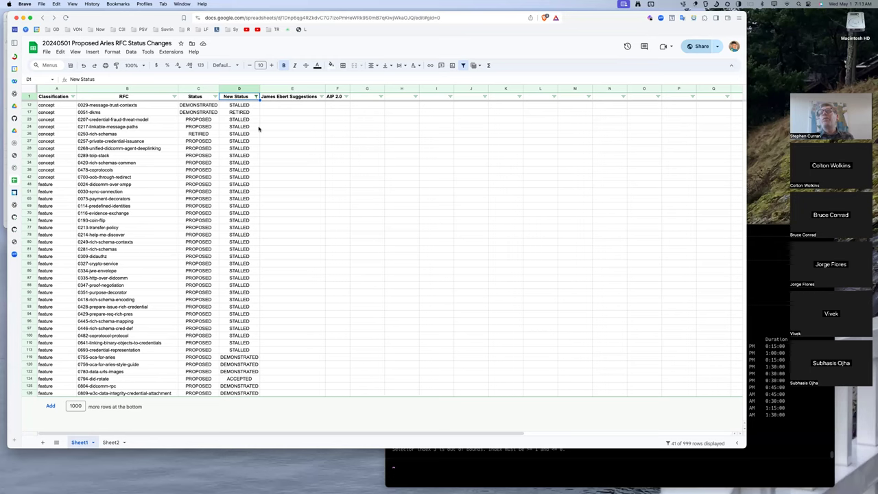
- Examine the RFC rows from 0029-message-trust-contexts to 0207-credential-fraud-threat-model in the filtered list
{"action": "left_click", "coordinate": [203, 106]}
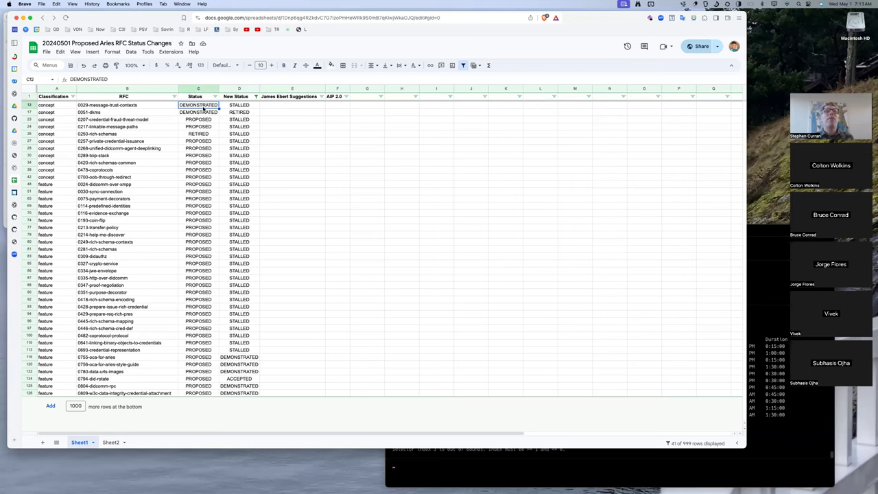
{"action": "key", "text": "Left"}
{"action": "key", "text": "Down"}
{"action": "key", "text": "Up"}
{"action": "key", "text": "Down"}
{"action": "key", "text": "Down"}
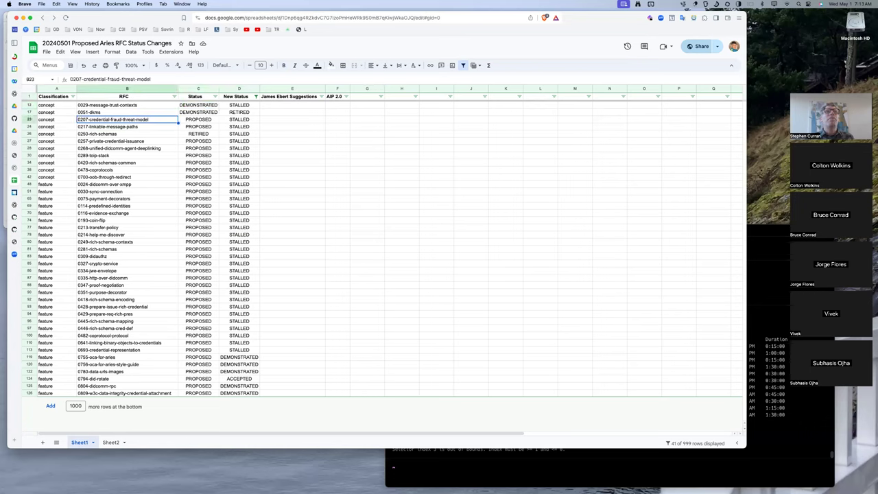
{"action": "key", "text": "Up"}
{"action": "key", "text": "Up"}
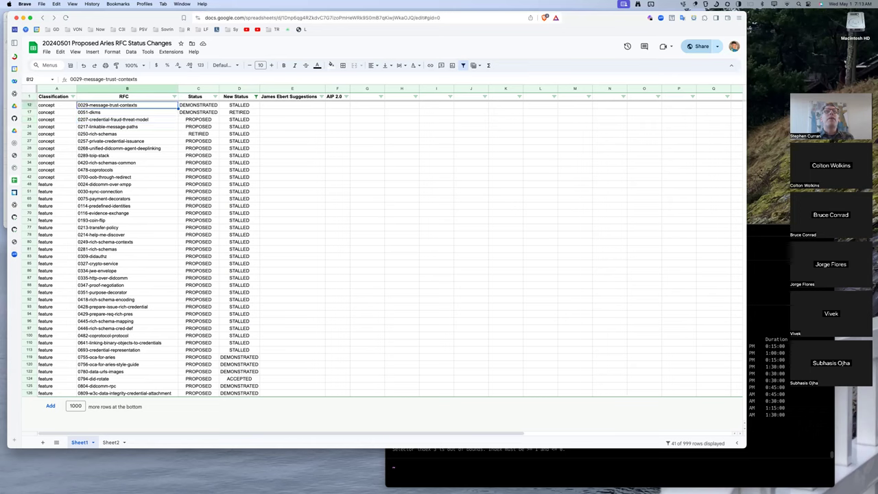
{"action": "key", "text": "Down"}
{"action": "key", "text": "Down"}
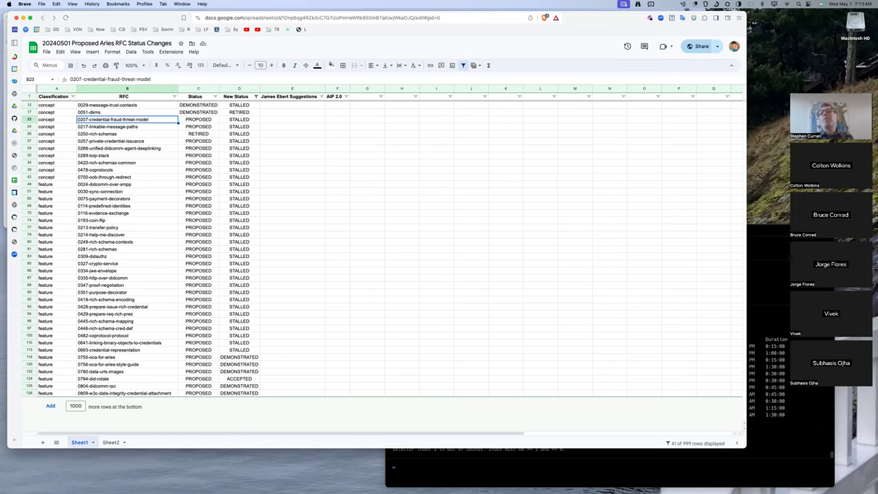
{"action": "key", "text": "Up"}
{"action": "key", "text": "Up"}
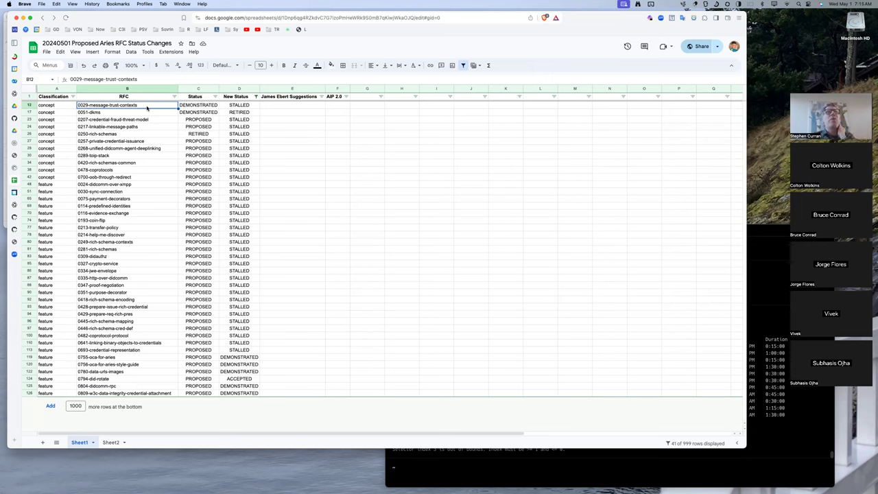
- Compare the current and new statuses of 0029-message-trust-contexts and 0051-dkms
{"action": "key", "text": "Right"}
{"action": "key", "text": "Right"}
{"action": "key", "text": "Left"}
{"action": "key", "text": "Left"}
{"action": "key", "text": "Down"}
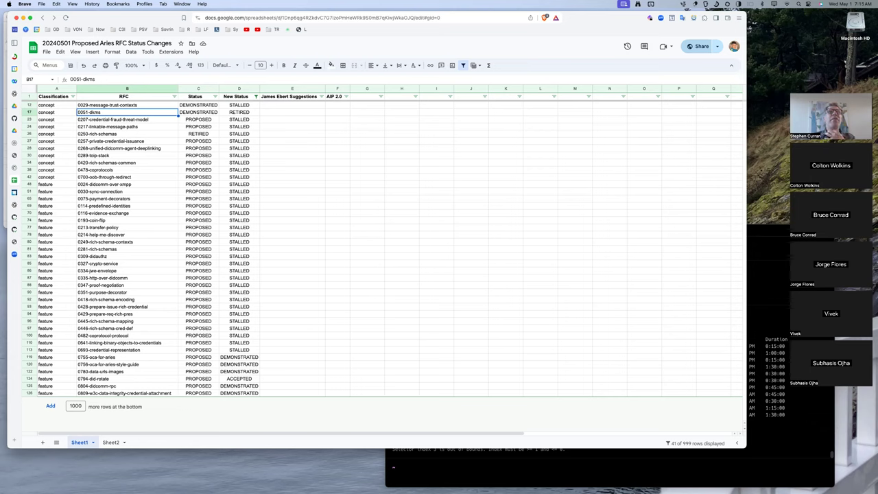
{"action": "left_click", "coordinate": [198, 112]}
{"action": "left_click", "coordinate": [239, 112]}
{"action": "left_click", "coordinate": [199, 111]}
{"action": "left_click", "coordinate": [126, 112]}
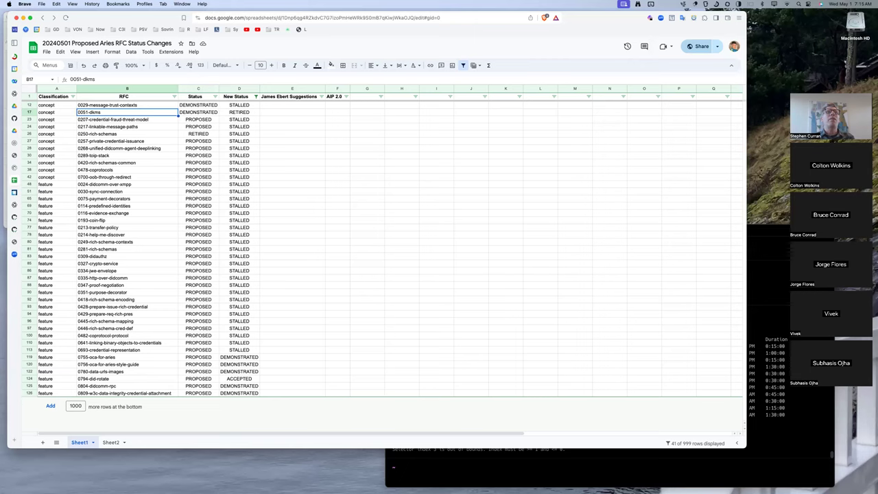
- Go through the concept RFCs from 0207-credential-fraud-threat-model to 0268-unified-didcomm-agent-deeplinking, checking the current status of 0250-rich-schemas
{"action": "left_click", "coordinate": [127, 119]}
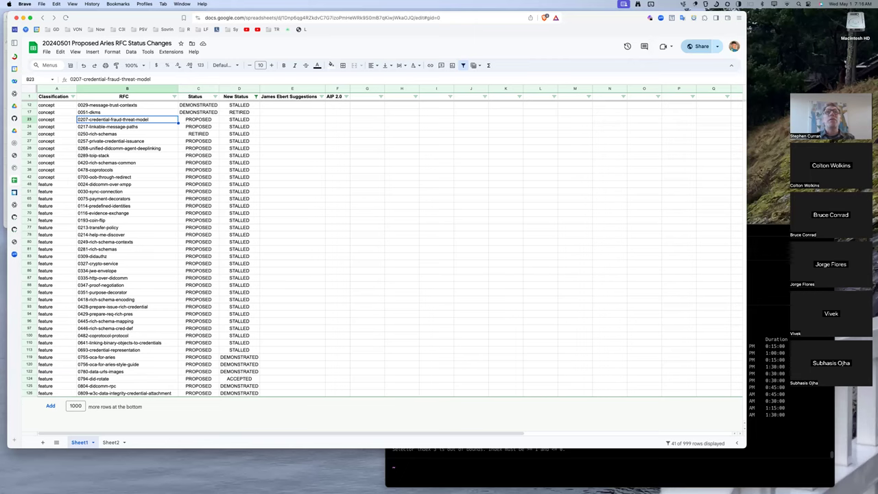
{"action": "left_click", "coordinate": [127, 126]}
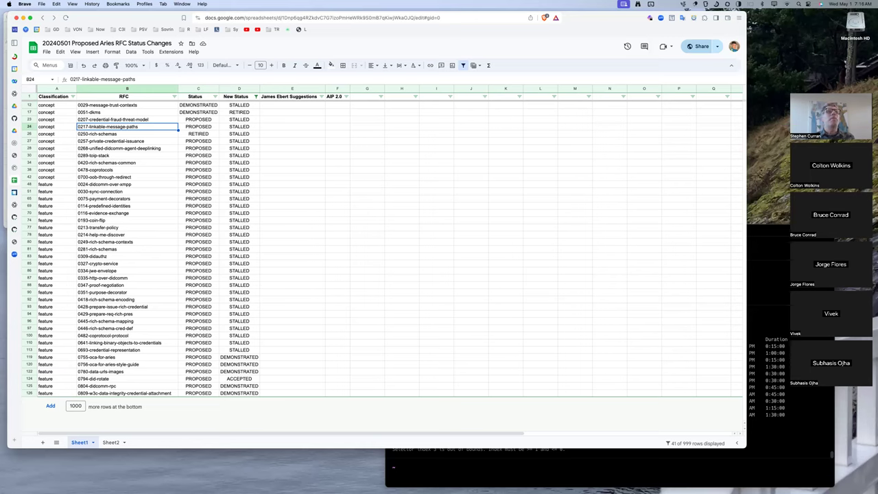
{"action": "left_click", "coordinate": [127, 134]}
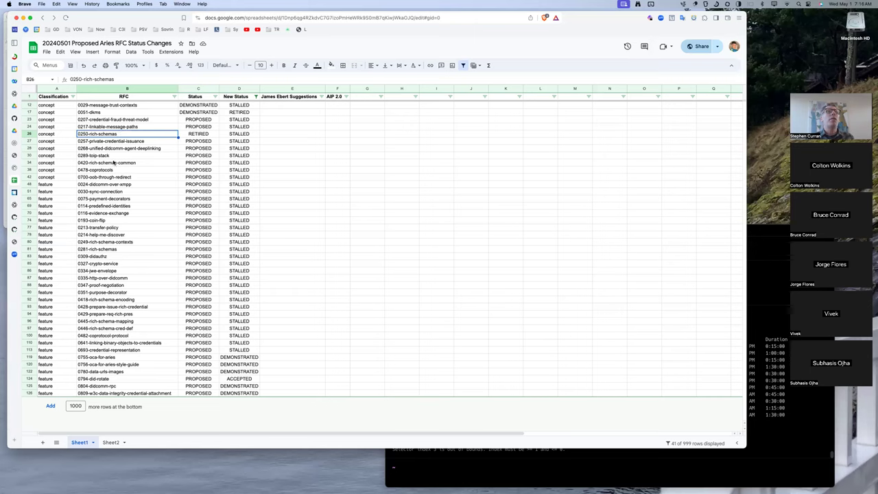
{"action": "left_click", "coordinate": [205, 134]}
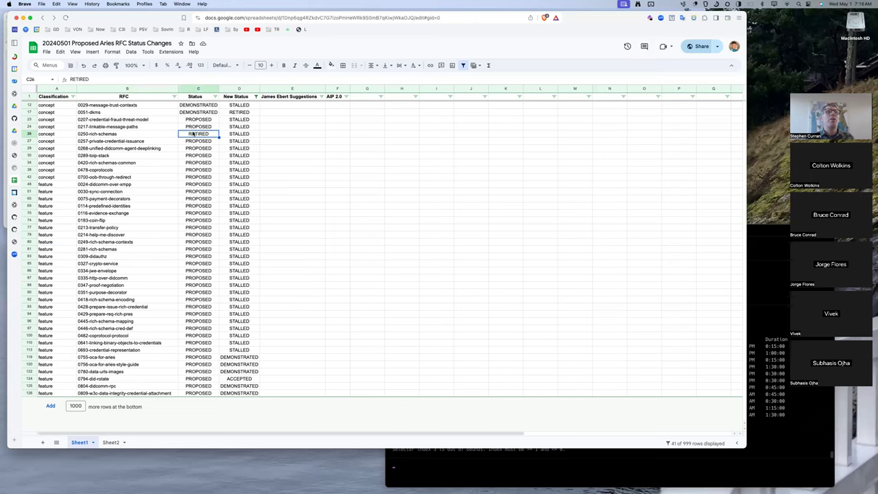
{"action": "left_click", "coordinate": [150, 134]}
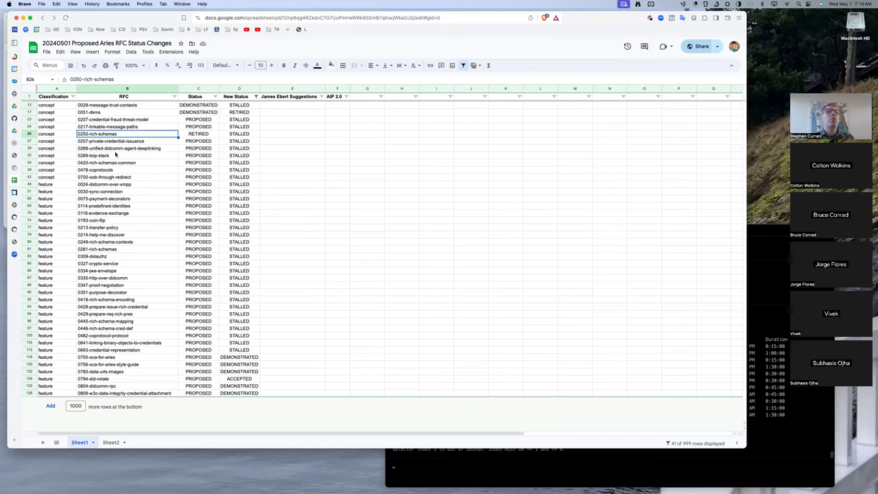
{"action": "key", "text": "Down"}
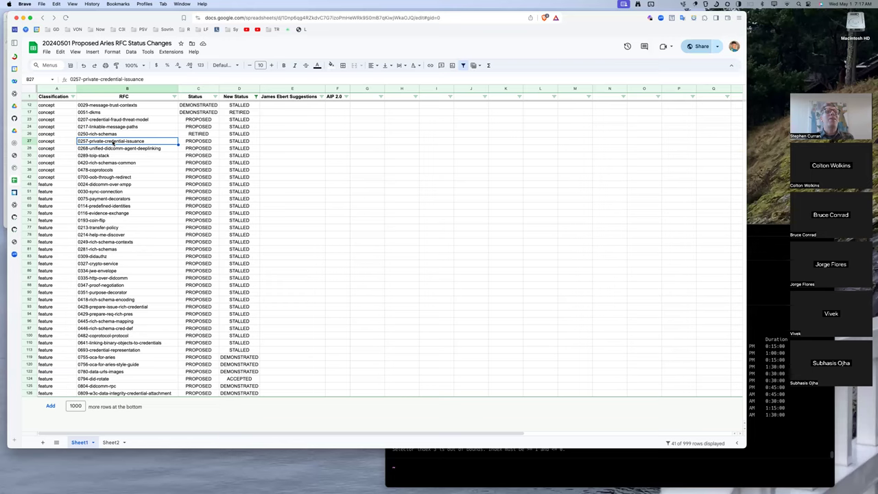
{"action": "key", "text": "Down"}
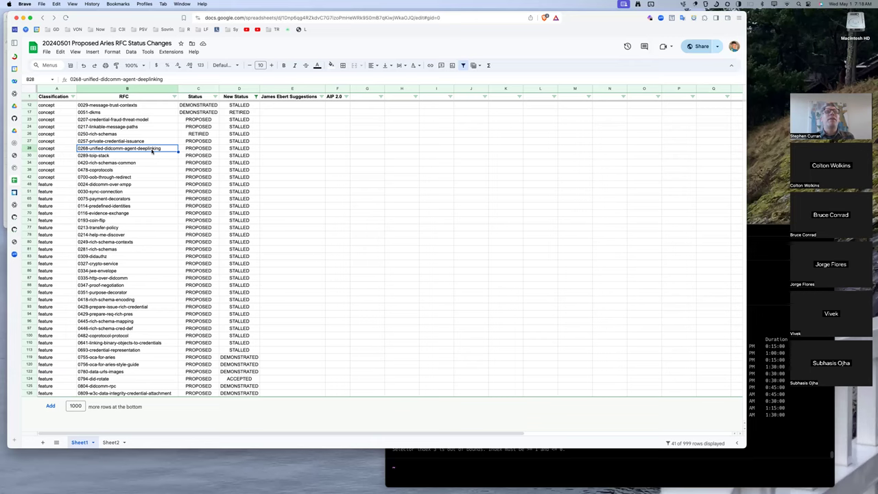
- Try Proposed as the New Status of 0268-unified-didcomm-agent-deeplinking and restore the cell to STALLED
{"action": "key", "text": "Right"}
{"action": "key", "text": "Right"}
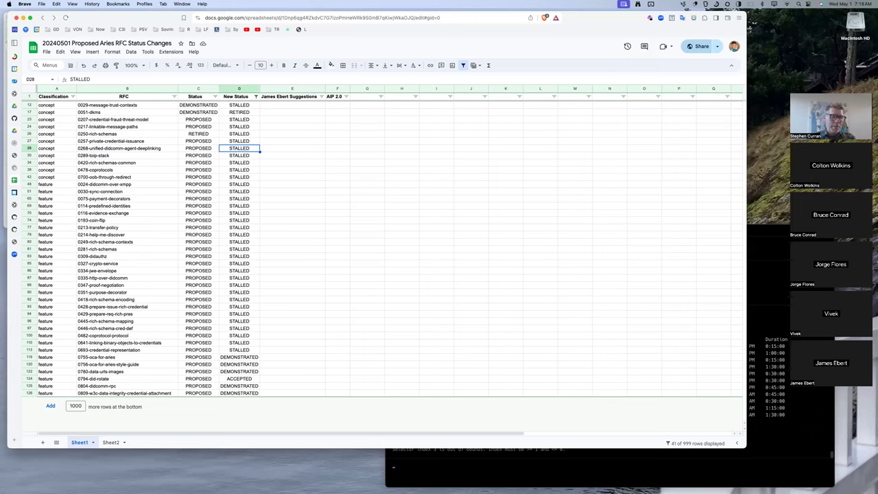
{"action": "type", "text": "Proposed"}
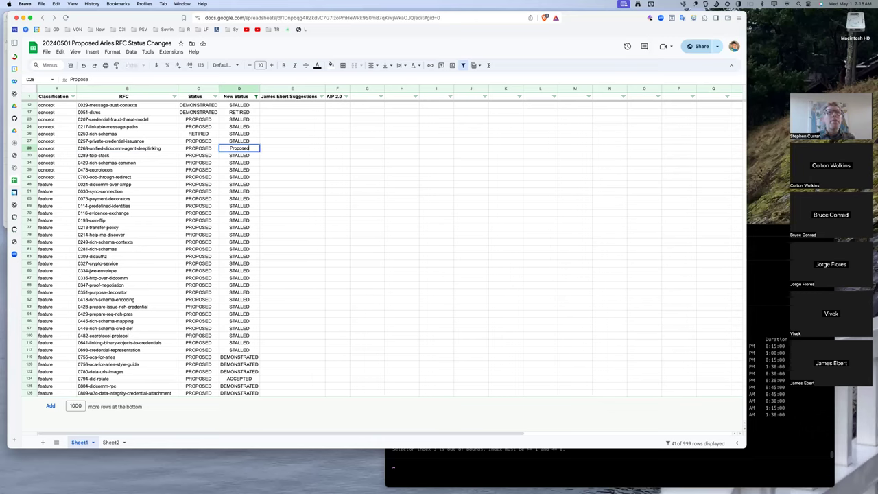
{"action": "key", "text": "BackSpace"}
{"action": "key", "text": "BackSpace"}
{"action": "key", "text": "BackSpace"}
{"action": "key", "text": "BackSpace"}
{"action": "key", "text": "BackSpace"}
{"action": "key", "text": "BackSpace"}
{"action": "key", "text": "BackSpace"}
{"action": "key", "text": "BackSpace"}
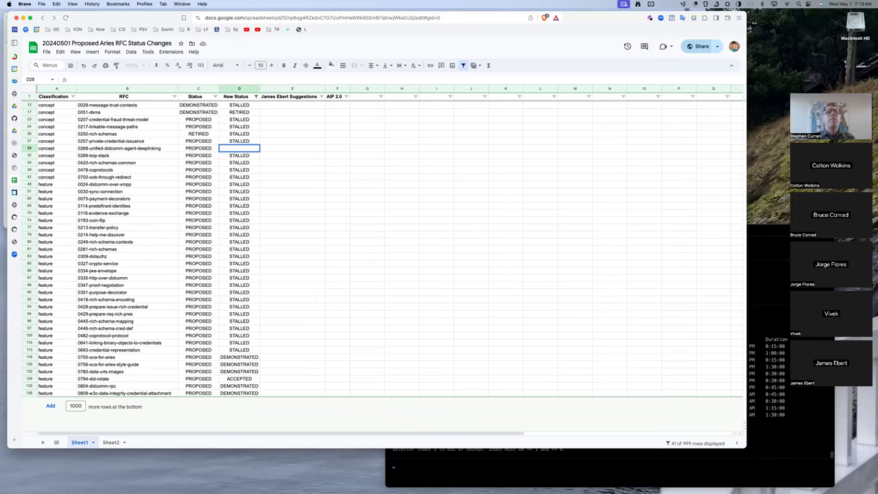
{"action": "type", "text": "STA"}
{"action": "key", "text": "Tab"}
{"action": "key", "text": "Tab"}
{"action": "key", "text": "Tab"}
{"action": "type", "text": "PROPOSED"}
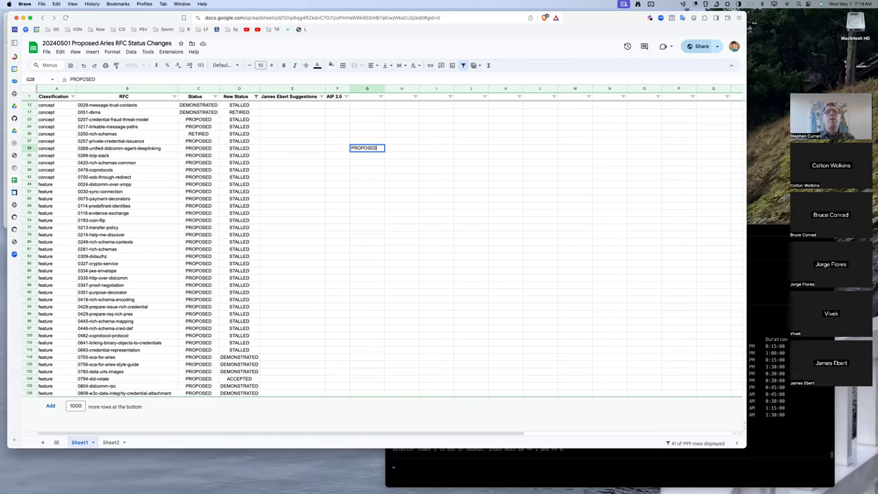
{"action": "key", "text": "BackSpace"}
{"action": "key", "text": "BackSpace"}
{"action": "key", "text": "BackSpace"}
{"action": "key", "text": "BackSpace"}
{"action": "key", "text": "BackSpace"}
{"action": "key", "text": "BackSpace"}
{"action": "key", "text": "BackSpace"}
{"action": "type", "text": "ROPOSED"}
{"action": "key", "text": "BackSpace"}
{"action": "key", "text": "BackSpace"}
{"action": "key", "text": "BackSpace"}
{"action": "key", "text": "BackSpace"}
{"action": "key", "text": "BackSpace"}
{"action": "key", "text": "BackSpace"}
{"action": "key", "text": "BackSpace"}
{"action": "key", "text": "BackSpace"}
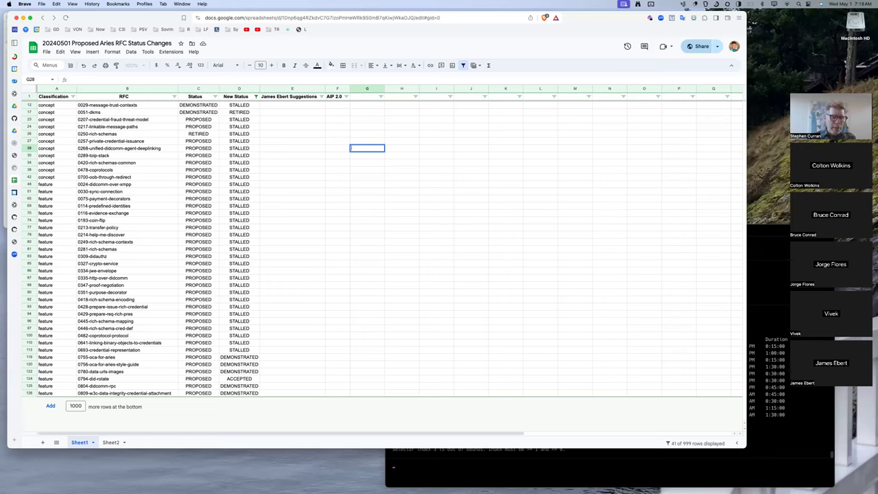
- Enter the note "Review - Issue" in column G for 0268-unified-didcomm-agent-deeplinking
{"action": "type", "text": "Review - Issue"}
{"action": "left_click", "coordinate": [238, 155]}
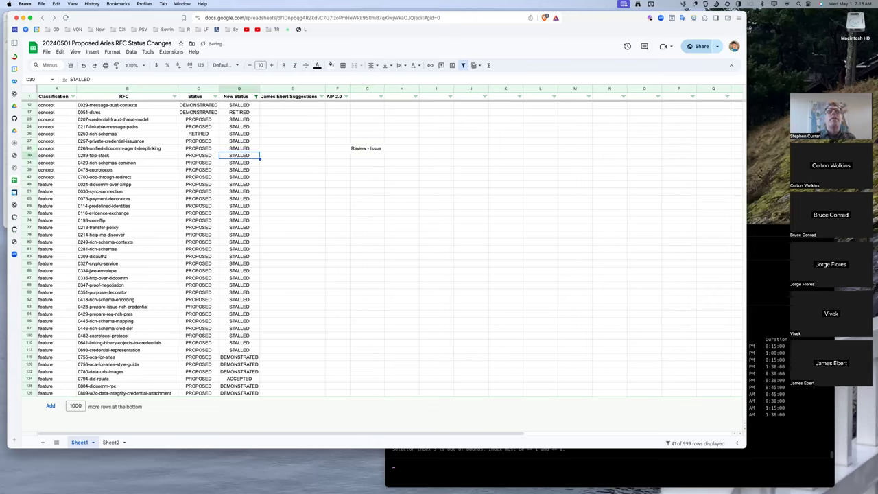
- Go through the concept RFCs from 0289-toip-stack to 0478-coprotocols
{"action": "key", "text": "Left"}
{"action": "key", "text": "Left"}
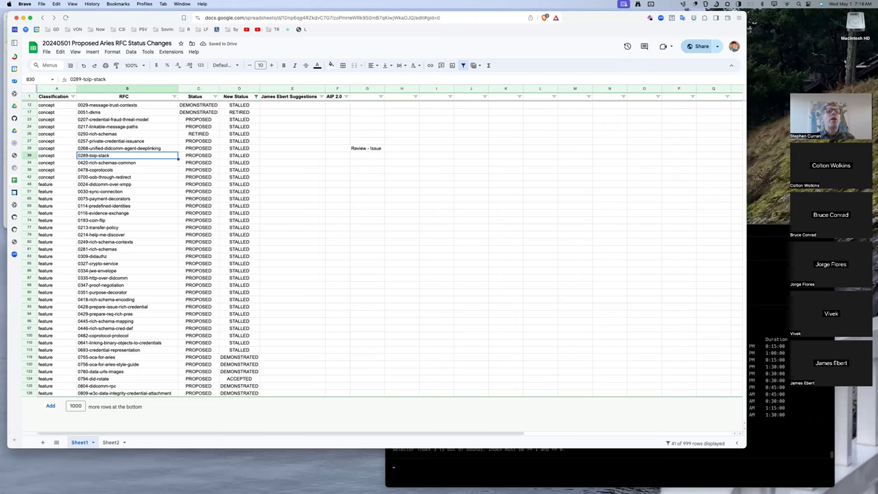
{"action": "key", "text": "Down"}
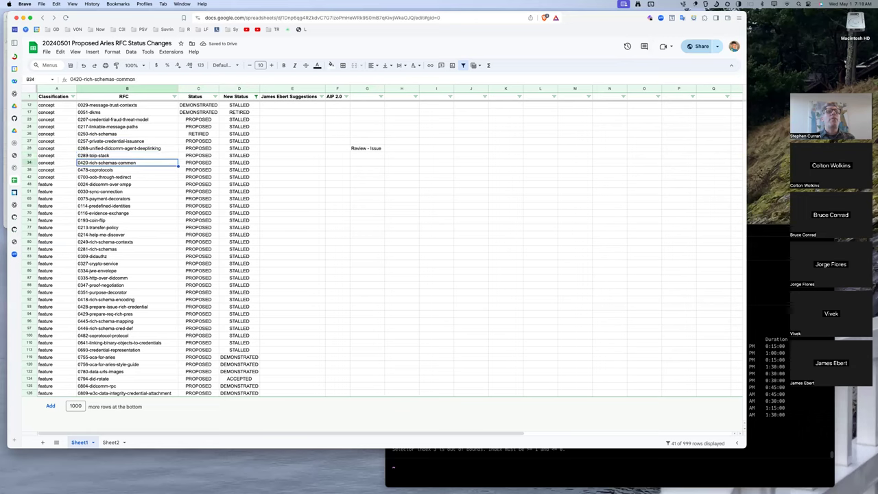
{"action": "key", "text": "Down"}
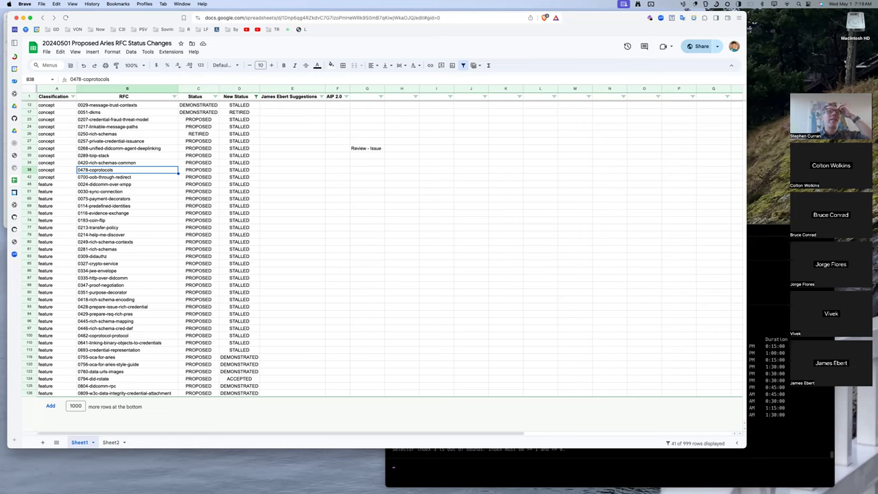
- Mark 0700-oob-through-redirect with the note "Review" in column G and return to its RFC name
{"action": "left_click", "coordinate": [103, 177]}
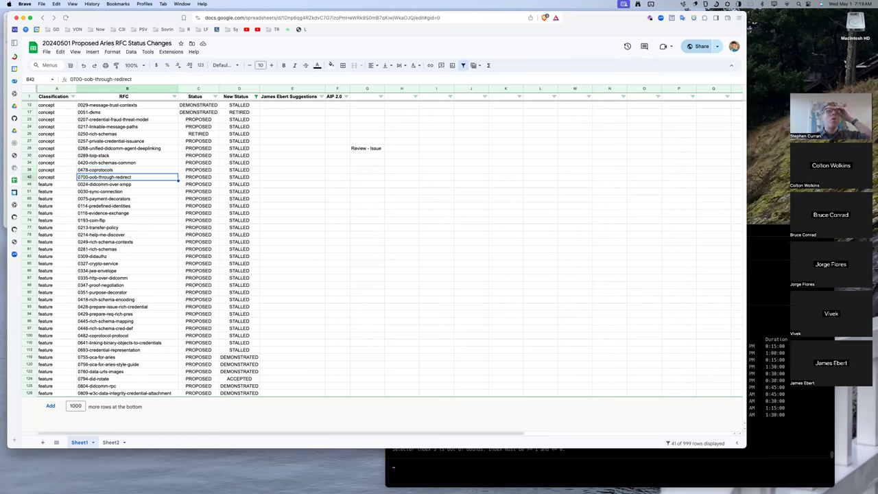
{"action": "key", "text": "Right"}
{"action": "key", "text": "Right"}
{"action": "key", "text": "Right"}
{"action": "key", "text": "Right"}
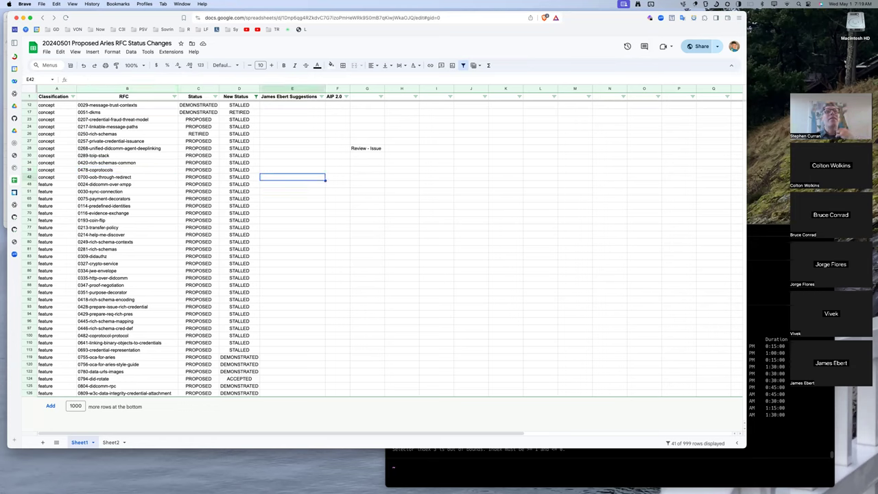
{"action": "key", "text": "Right"}
{"action": "type", "text": "Review"}
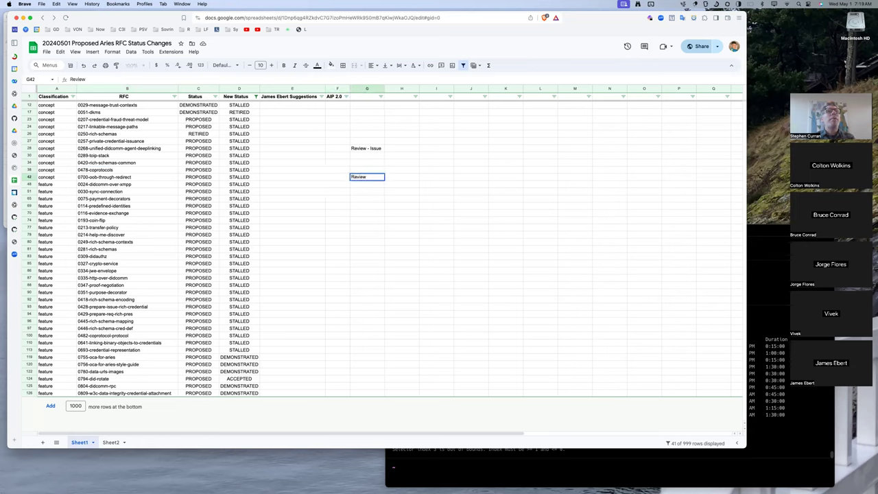
{"action": "key", "text": "Left"}
{"action": "key", "text": "Left"}
{"action": "key", "text": "Left"}
{"action": "key", "text": "Left"}
{"action": "key", "text": "Left"}
{"action": "key", "text": "Left"}
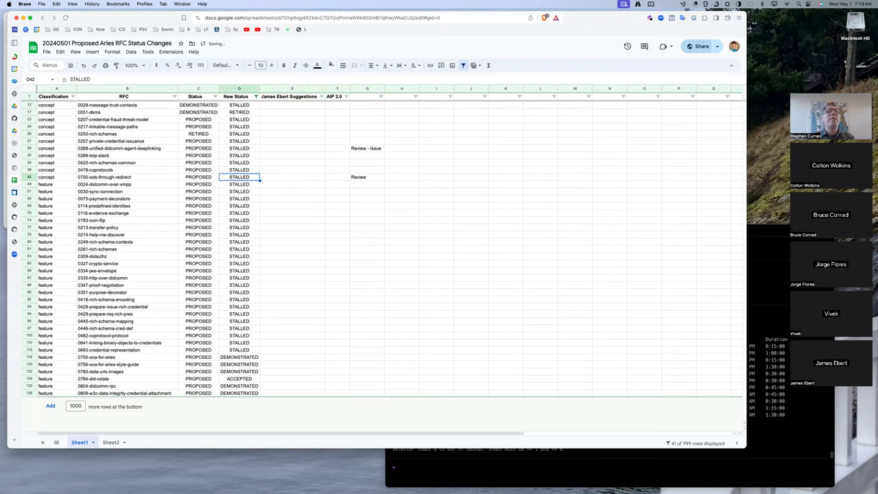
{"action": "key", "text": "Right"}
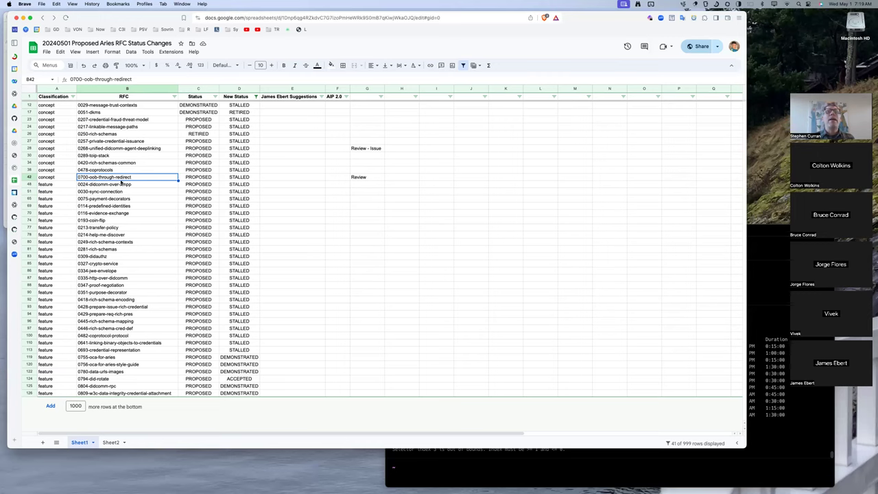
- Recheck the last concept RFCs around 0478-coprotocols and return to the first feature RFC, 0024-didcomm-over-xmpp
{"action": "left_click", "coordinate": [121, 184]}
{"action": "key", "text": "Up"}
{"action": "key", "text": "Up"}
{"action": "key", "text": "Up"}
{"action": "key", "text": "Up"}
{"action": "key", "text": "Up"}
{"action": "key", "text": "Up"}
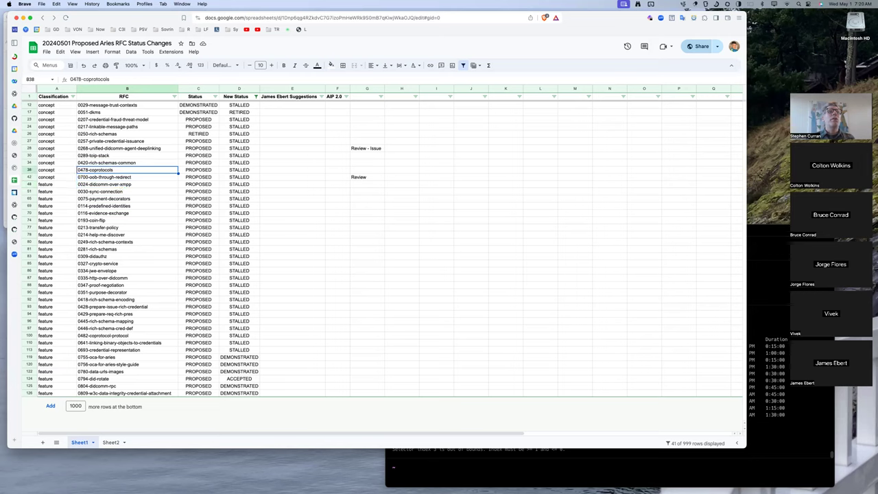
{"action": "key", "text": "Down"}
{"action": "key", "text": "Down"}
{"action": "key", "text": "Down"}
{"action": "key", "text": "Down"}
{"action": "key", "text": "Down"}
{"action": "key", "text": "Down"}
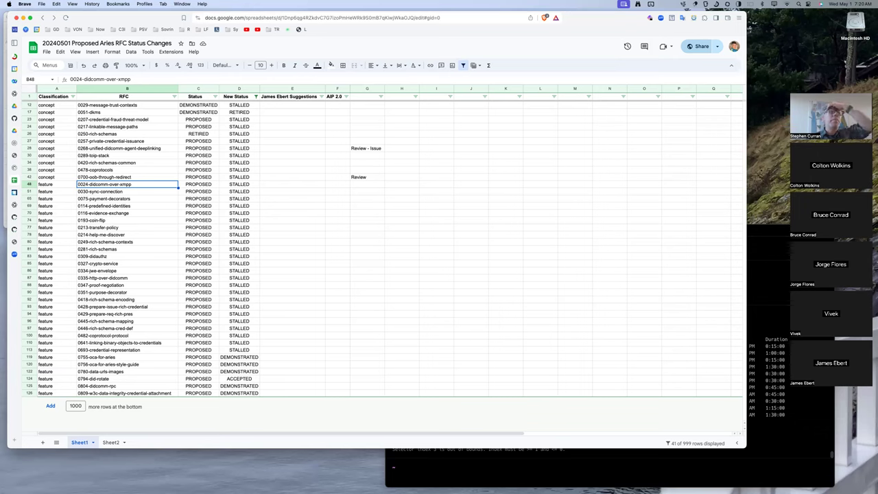
- Go through the feature RFCs from 0030-sync-connection to 0193-coin-flip
{"action": "left_click", "coordinate": [127, 191]}
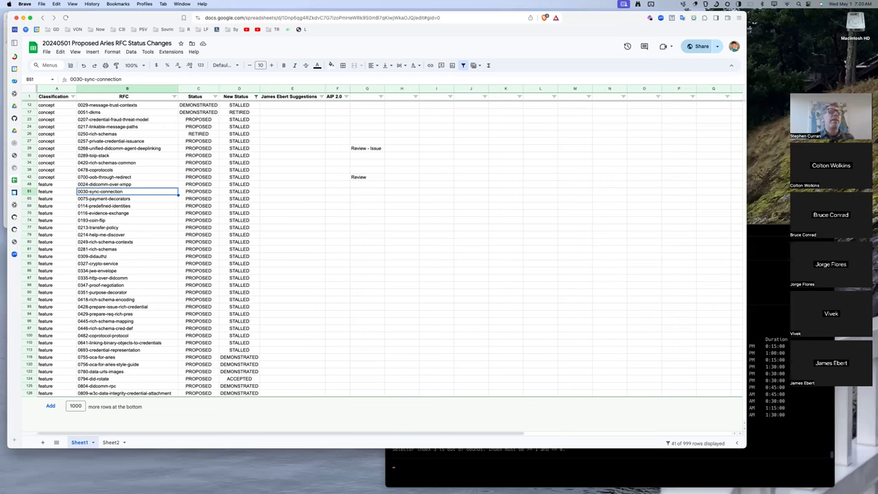
{"action": "left_click", "coordinate": [126, 198]}
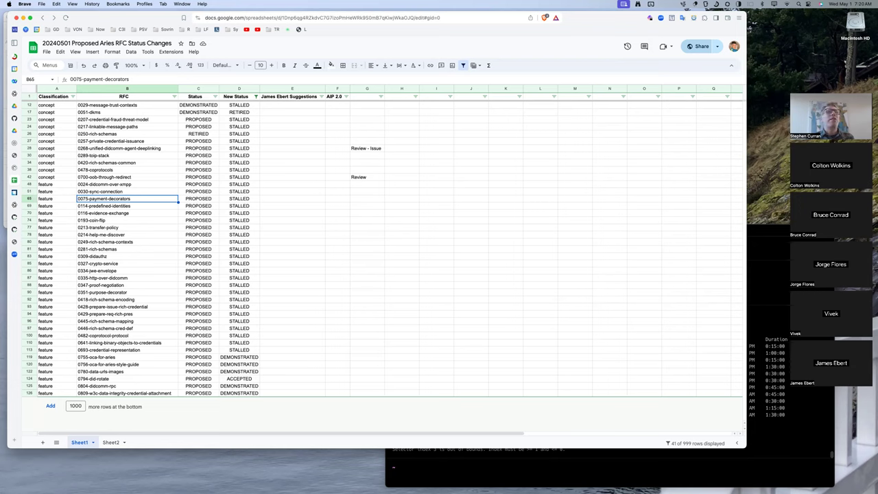
{"action": "left_click", "coordinate": [127, 206]}
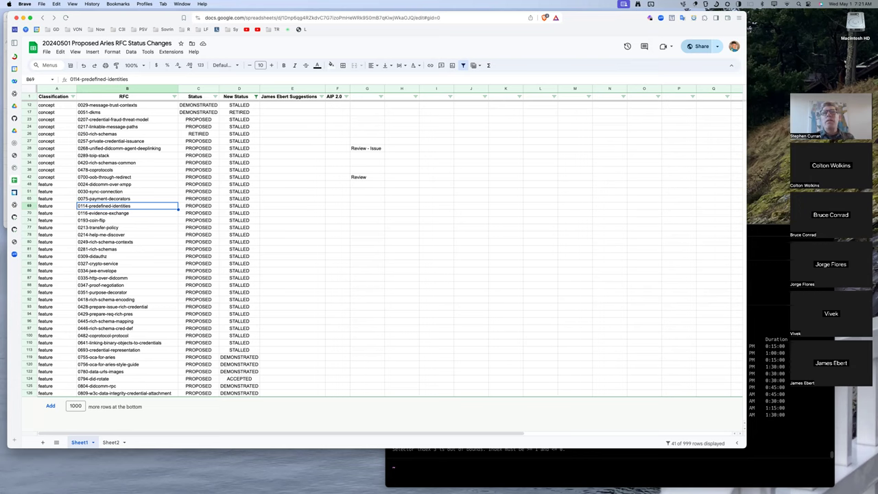
{"action": "left_click", "coordinate": [127, 213]}
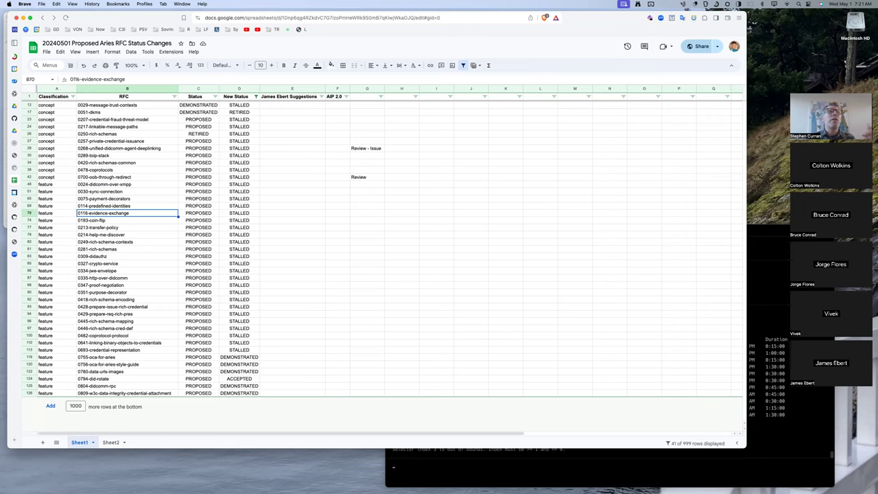
{"action": "left_click", "coordinate": [126, 220]}
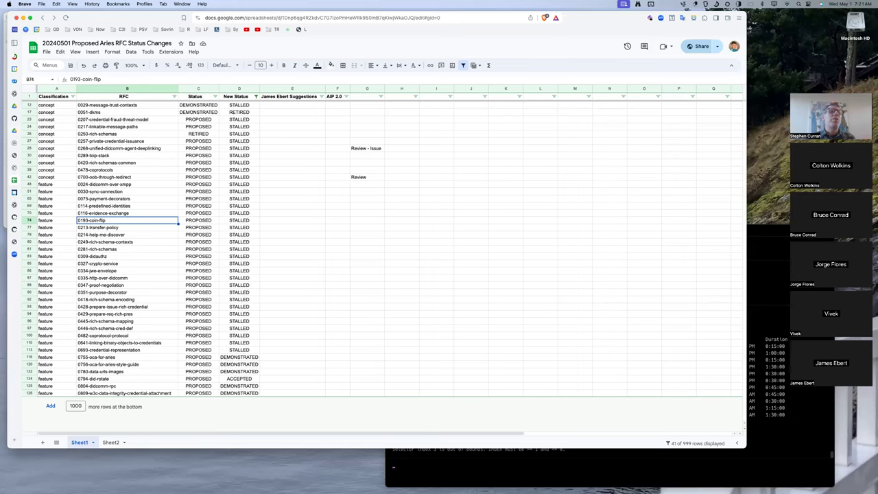
- Mark 0213-transfer-policy with the note "Review" in column G and move on to 0214-help-me-discover
{"action": "left_click", "coordinate": [127, 227]}
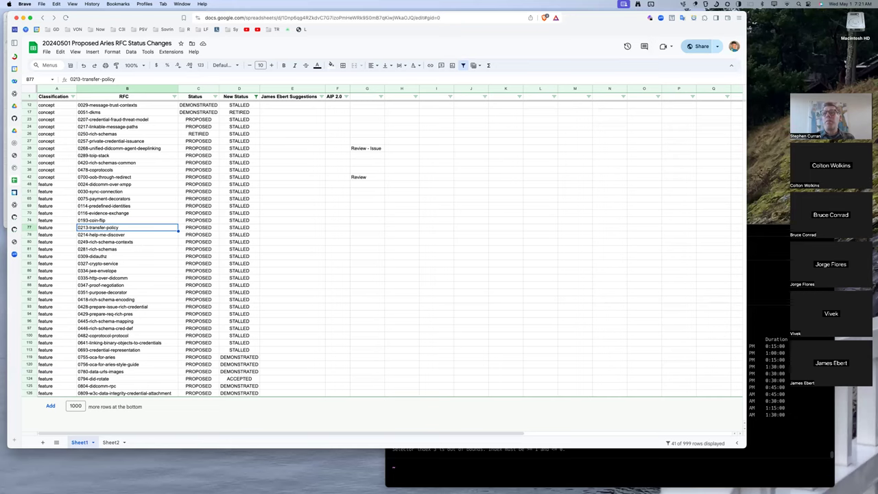
{"action": "key", "text": "Right"}
{"action": "key", "text": "Right"}
{"action": "key", "text": "Right"}
{"action": "key", "text": "Right"}
{"action": "key", "text": "Right"}
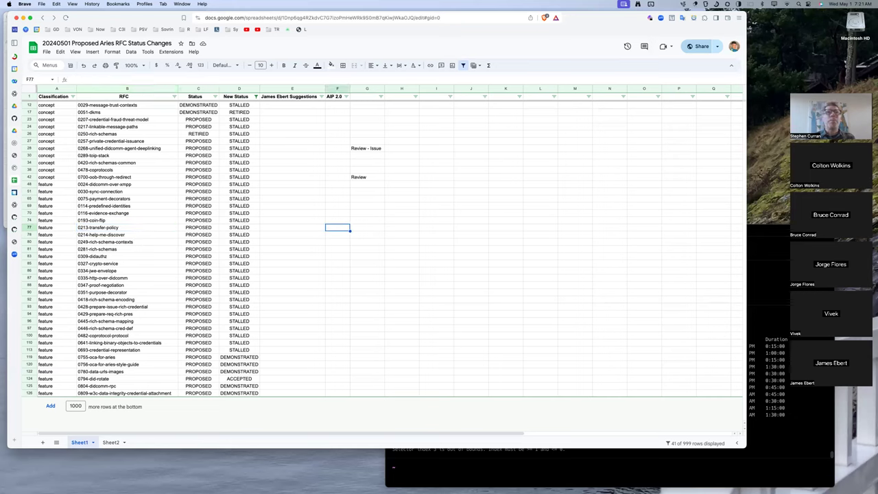
{"action": "type", "text": "Review"}
{"action": "key", "text": "Return"}
{"action": "key", "text": "Left"}
{"action": "key", "text": "Left"}
{"action": "key", "text": "Left"}
{"action": "key", "text": "Left"}
{"action": "key", "text": "Left"}
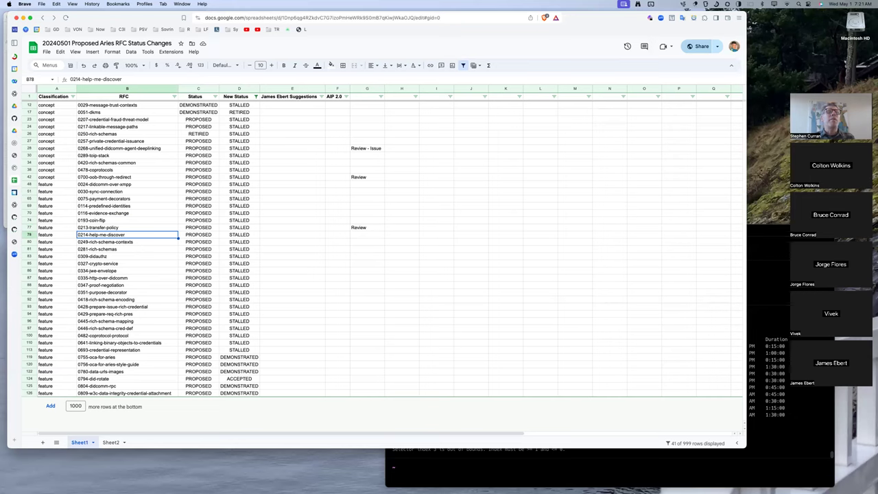
- Enter the note "Review" in column G for 0214-help-me-discover and return to the RFC names
{"action": "key", "text": "Right"}
{"action": "key", "text": "Right"}
{"action": "key", "text": "Right"}
{"action": "key", "text": "Right"}
{"action": "key", "text": "Right"}
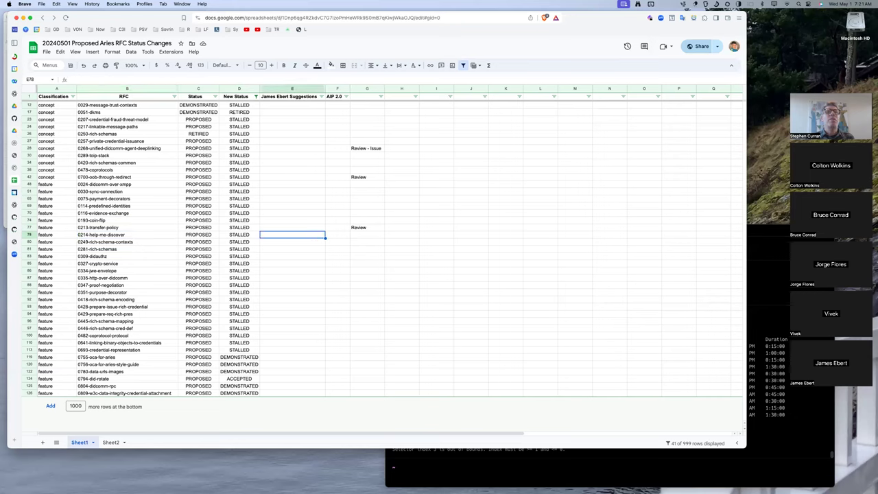
{"action": "type", "text": "Review"}
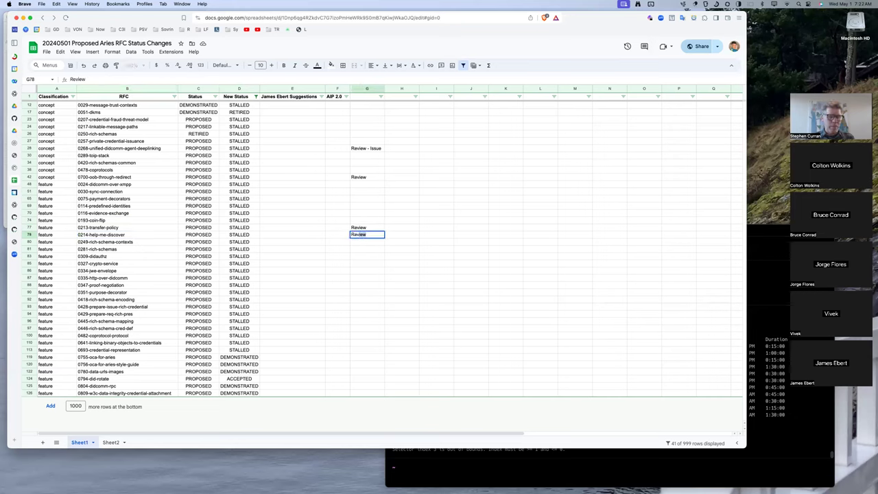
{"action": "key", "text": "Return"}
{"action": "key", "text": "Left"}
{"action": "key", "text": "Left"}
{"action": "key", "text": "Left"}
{"action": "key", "text": "Left"}
{"action": "key", "text": "Left"}
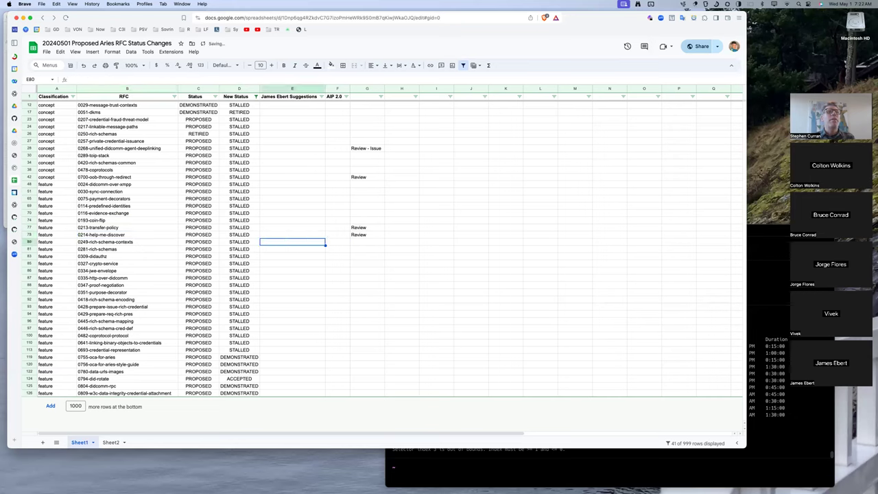
- Go through the feature RFCs from 0281-rich-schemas to 0335-http-over-didcomm
{"action": "key", "text": "Down"}
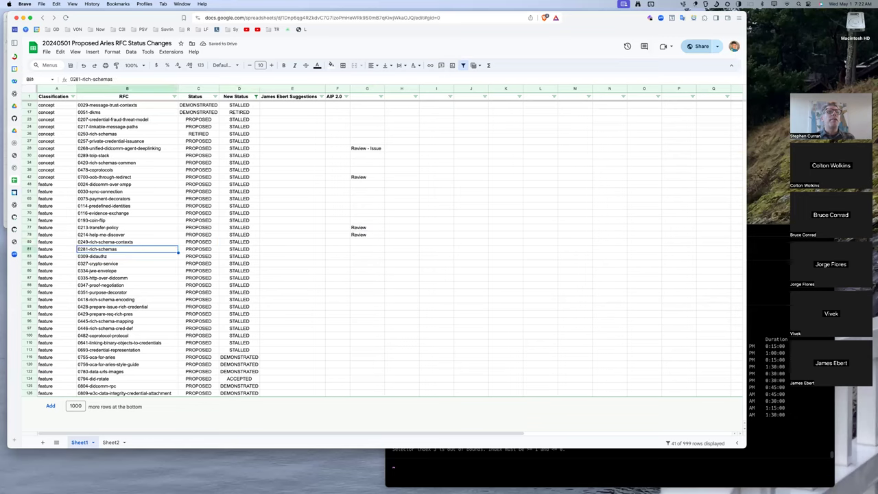
{"action": "key", "text": "Down"}
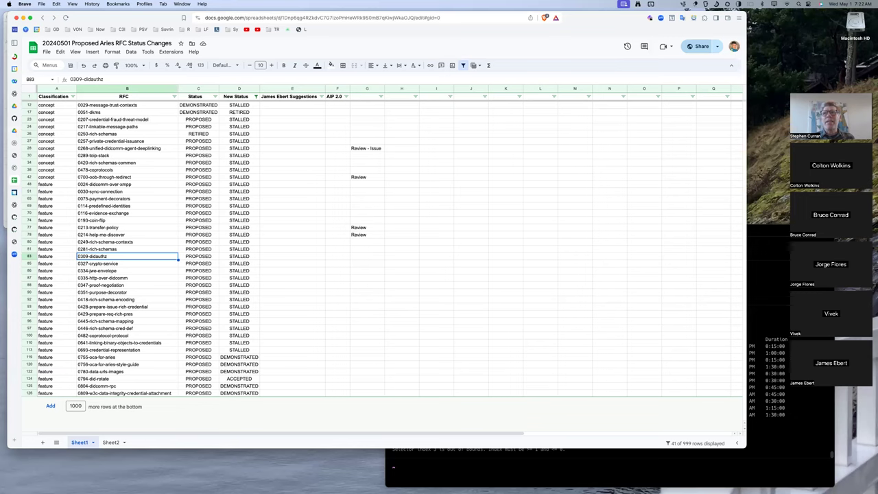
{"action": "left_click", "coordinate": [127, 264]}
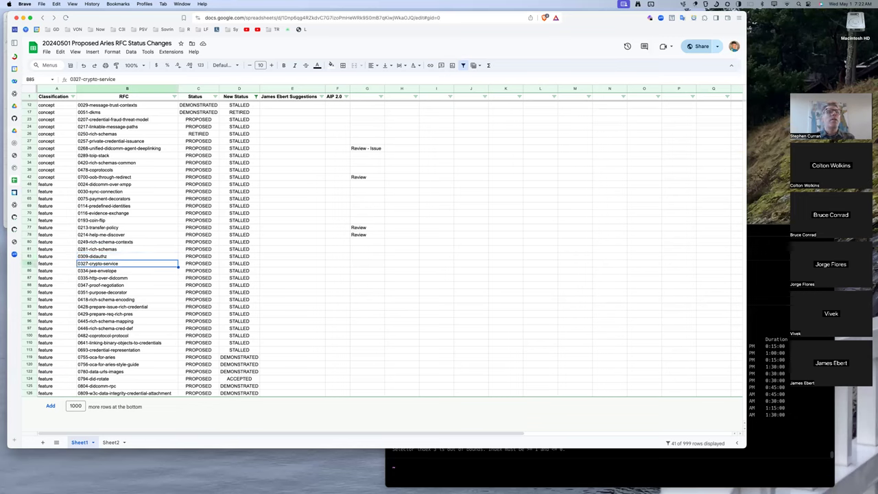
{"action": "left_click", "coordinate": [127, 270]}
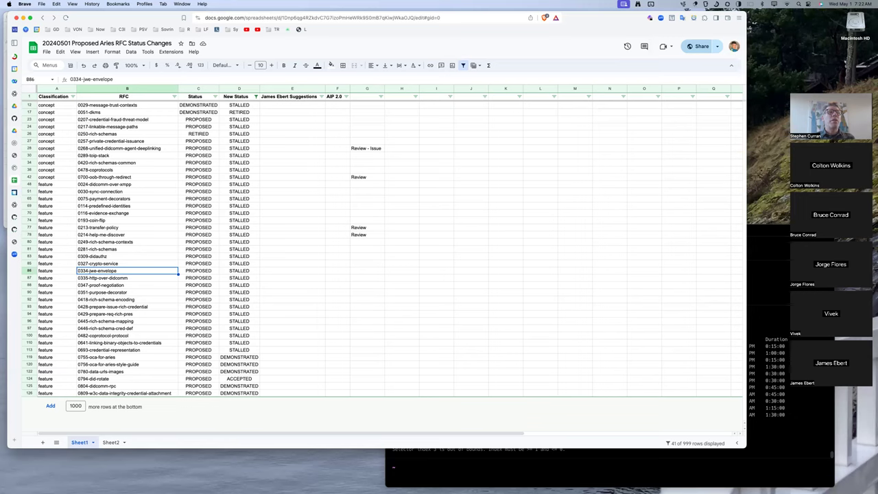
{"action": "left_click", "coordinate": [127, 277]}
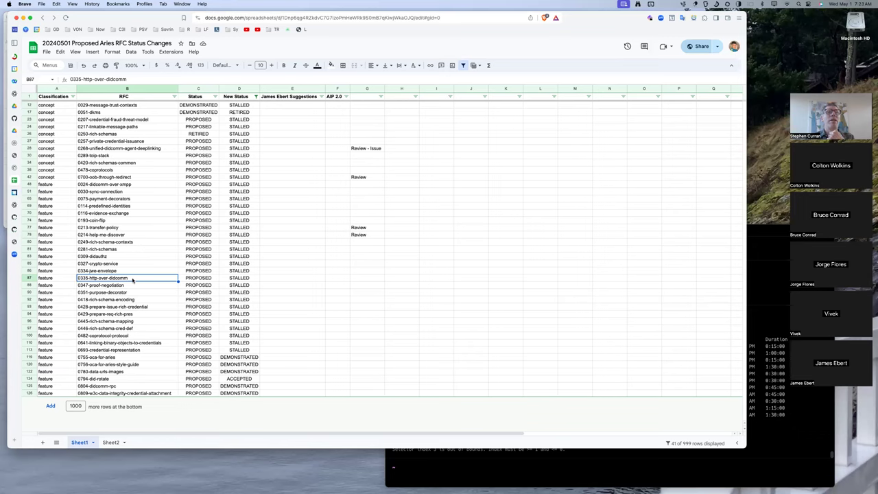
- Mark 0347-proof-negotiation with the note "Review" in column G and return to its RFC name
{"action": "key", "text": "Down"}
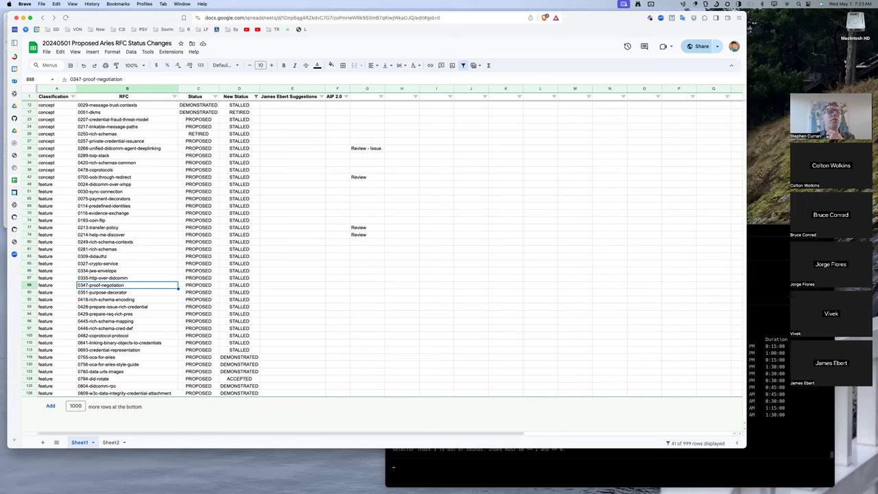
{"action": "key", "text": "Right"}
{"action": "key", "text": "Right"}
{"action": "key", "text": "Right"}
{"action": "key", "text": "Right"}
{"action": "key", "text": "Right"}
{"action": "type", "text": "Revi"}
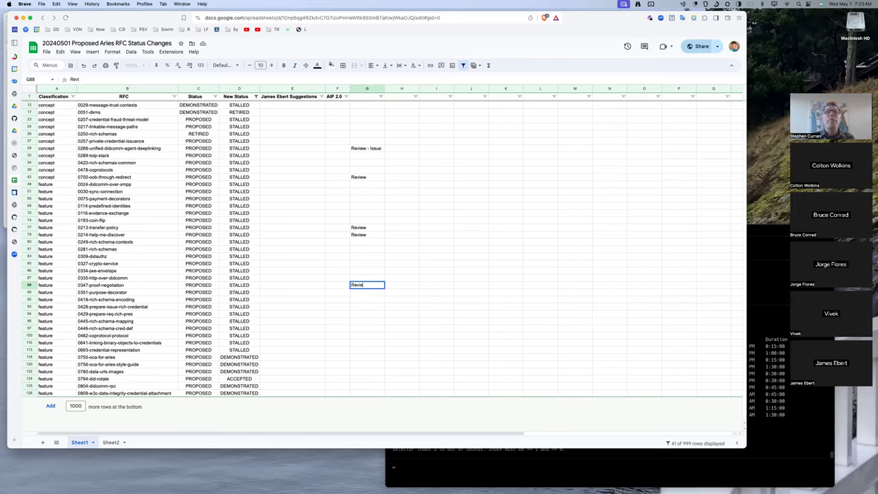
{"action": "key", "text": "Return"}
{"action": "key", "text": "Left"}
{"action": "key", "text": "Left"}
{"action": "key", "text": "Left"}
{"action": "key", "text": "Left"}
{"action": "key", "text": "Left"}
{"action": "key", "text": "Left"}
{"action": "key", "text": "Right"}
{"action": "key", "text": "Up"}
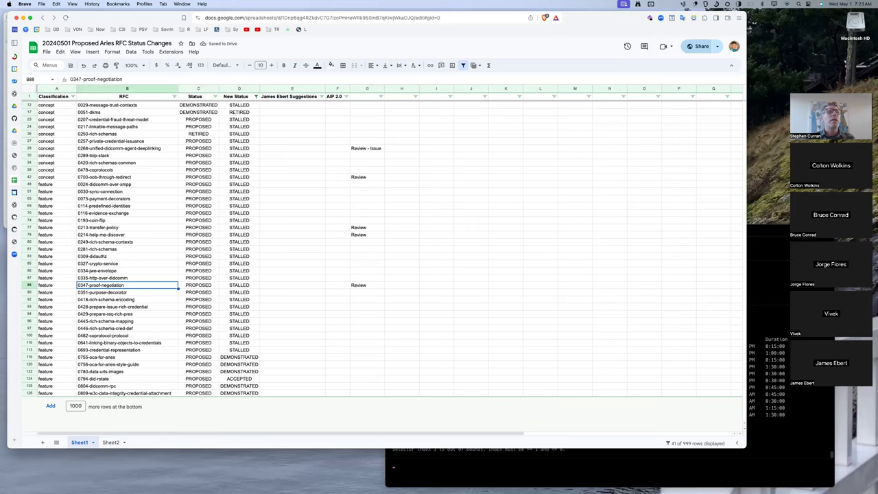
- Go through the feature RFCs from 0351-purpose-decorator to 0482-coprotocol-protocol
{"action": "key", "text": "Down"}
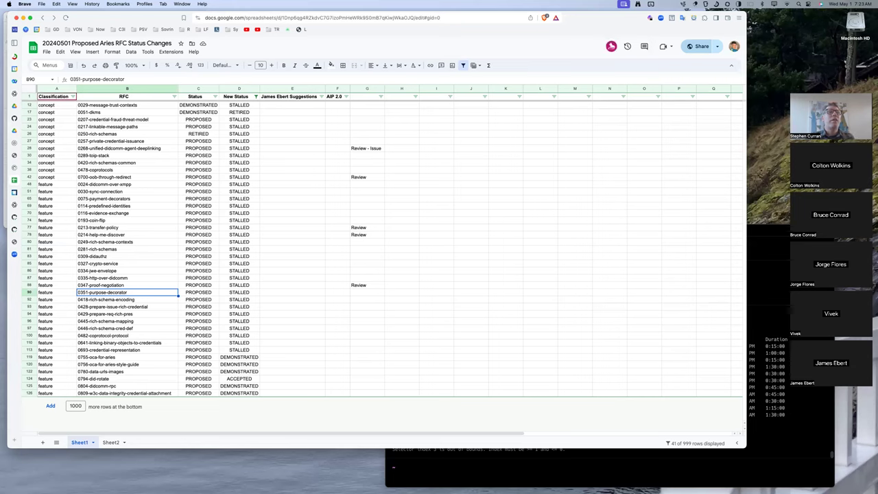
{"action": "left_click", "coordinate": [126, 299]}
{"action": "left_click", "coordinate": [126, 306]}
{"action": "left_click", "coordinate": [127, 313]}
{"action": "left_click", "coordinate": [126, 321]}
{"action": "left_click", "coordinate": [127, 328]}
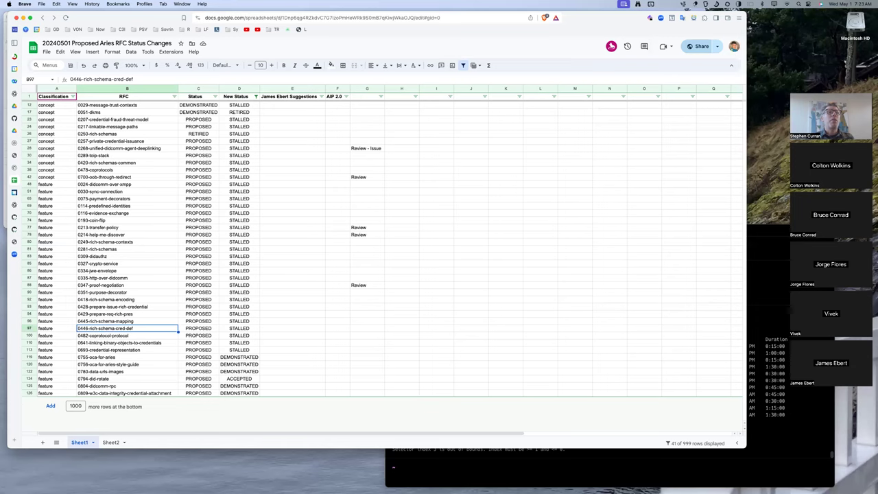
{"action": "left_click", "coordinate": [127, 335]}
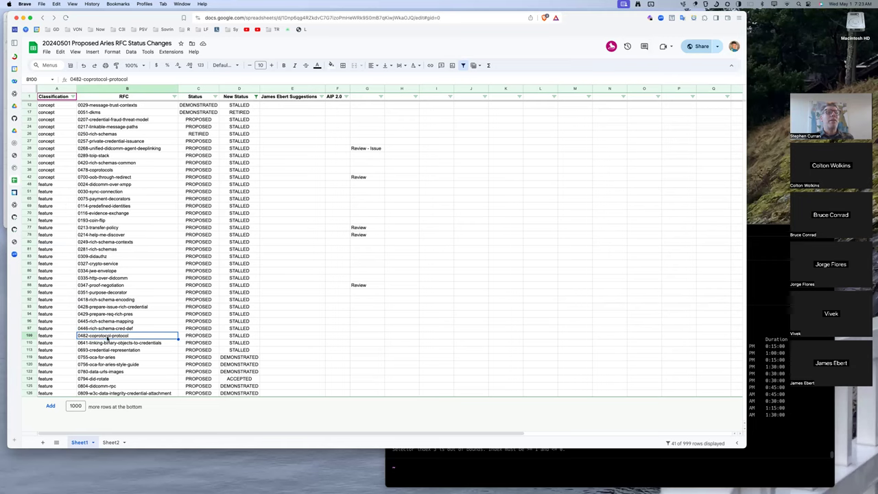
- Mark 0641-linking-binary-objects-to-credentials with the note "Review" in column G and return to its RFC name
{"action": "left_click", "coordinate": [110, 343]}
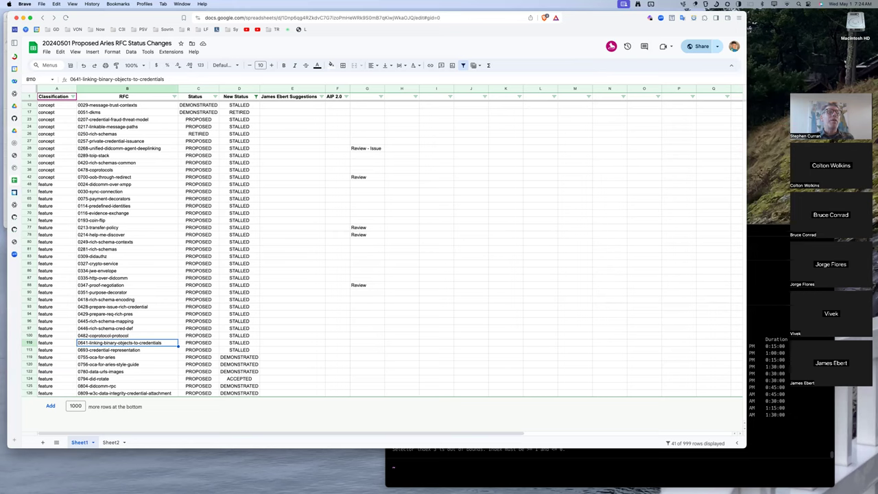
{"action": "left_click", "coordinate": [292, 342]}
{"action": "left_click", "coordinate": [367, 342]}
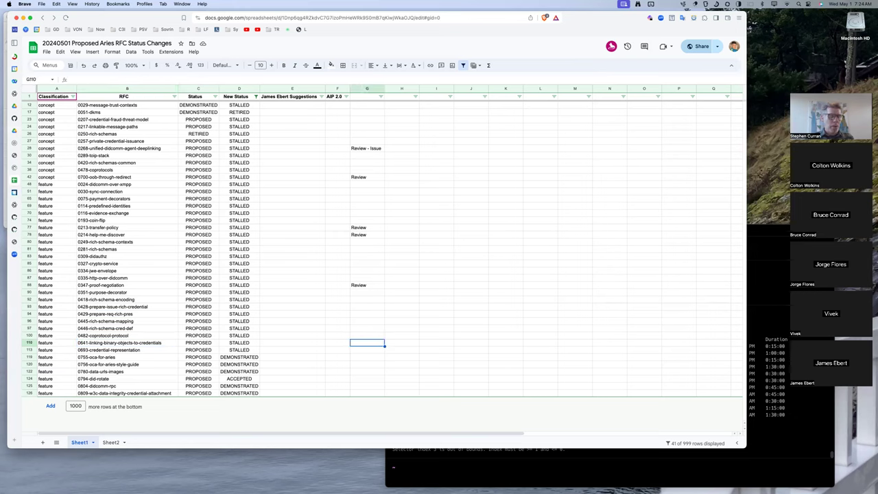
{"action": "type", "text": "Review"}
{"action": "key", "text": "Left"}
{"action": "key", "text": "Left"}
{"action": "key", "text": "Left"}
{"action": "key", "text": "Left"}
{"action": "key", "text": "Left"}
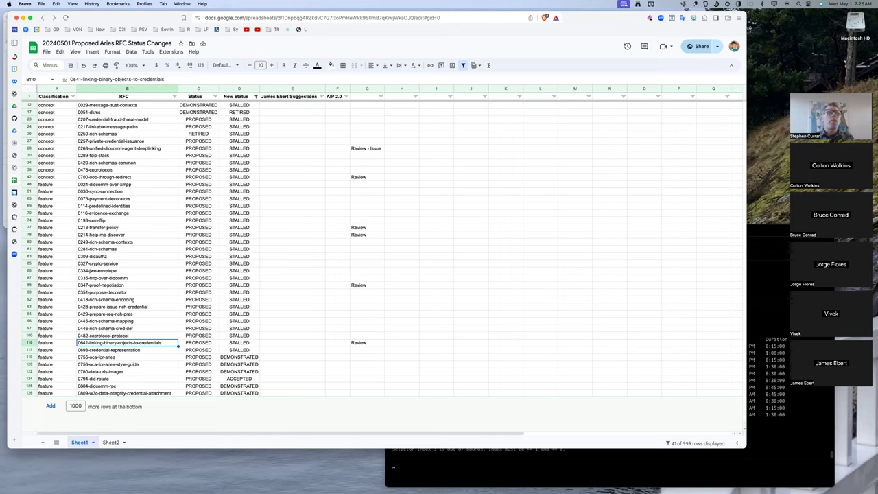
- Look at 0693-credential-representation, and recheck the 0641-linking-binary-objects-to-credentials row from its RFC name across to column G
{"action": "left_click", "coordinate": [127, 350]}
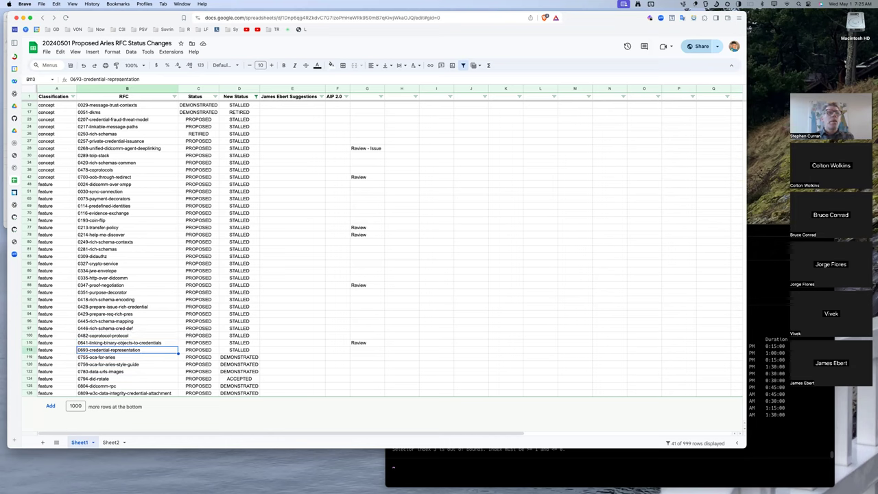
{"action": "left_click", "coordinate": [126, 342]}
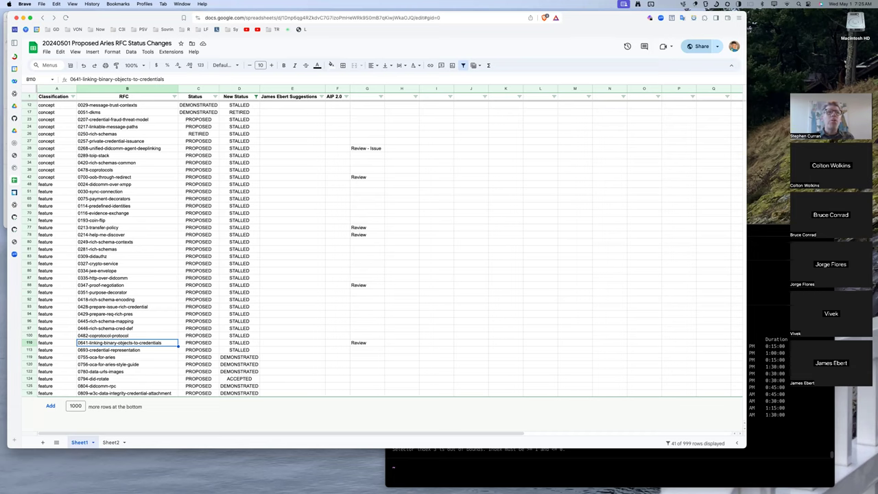
{"action": "key", "text": "Right"}
{"action": "key", "text": "Right"}
{"action": "key", "text": "Right"}
{"action": "key", "text": "Right"}
{"action": "key", "text": "Right"}
{"action": "key", "text": "Left"}
{"action": "key", "text": "Left"}
{"action": "key", "text": "Left"}
{"action": "key", "text": "Left"}
{"action": "key", "text": "Left"}
{"action": "key", "text": "Left"}
{"action": "key", "text": "Right"}
{"action": "key", "text": "Right"}
{"action": "key", "text": "Right"}
{"action": "key", "text": "Right"}
{"action": "key", "text": "Right"}
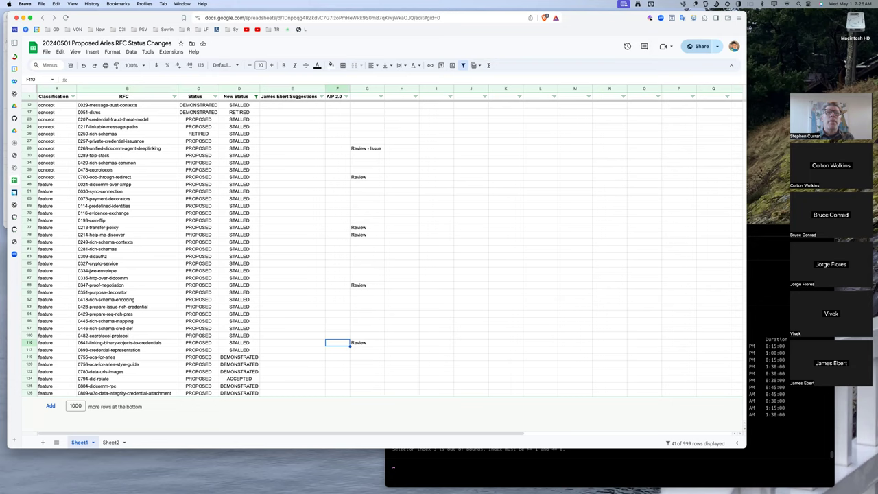
{"action": "key", "text": "Right"}
{"action": "key", "text": "Left"}
{"action": "key", "text": "Left"}
{"action": "key", "text": "Left"}
{"action": "key", "text": "Left"}
{"action": "key", "text": "Left"}
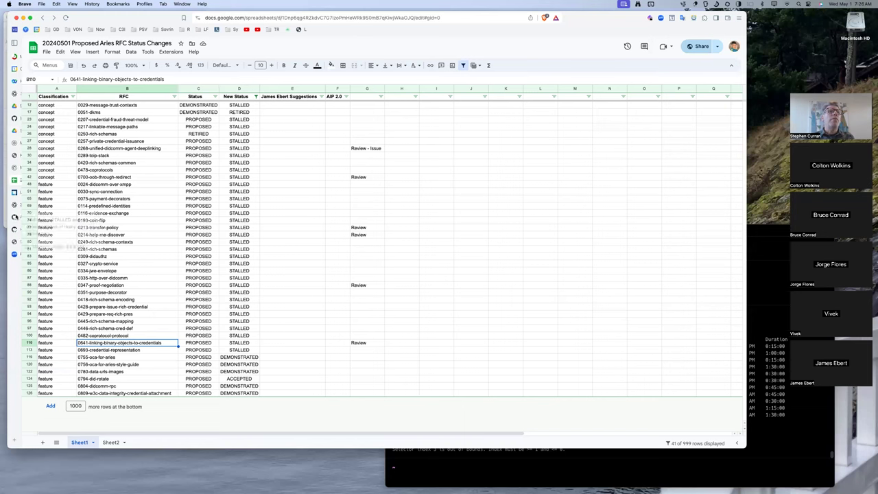
- Switch to the already open published page of Aries RFC 0024: DIDComm over XMPP, passing by pull request #828
{"action": "left_click", "coordinate": [32, 231]}
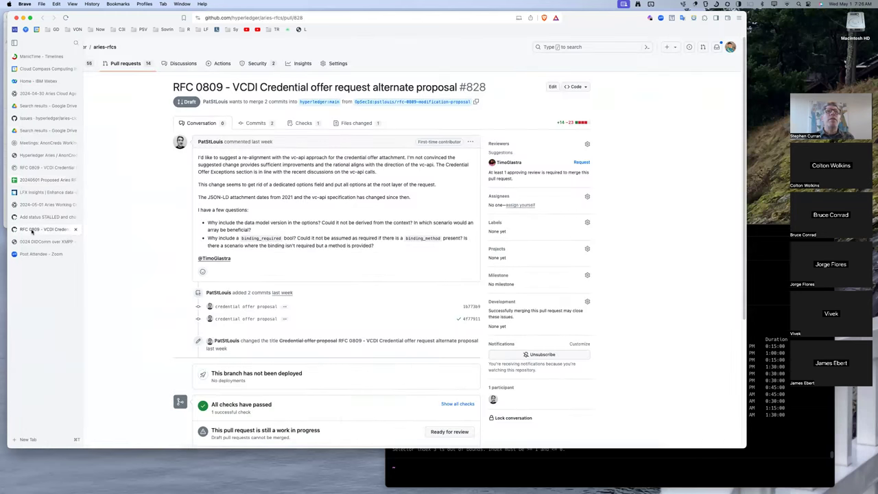
{"action": "left_click", "coordinate": [35, 241]}
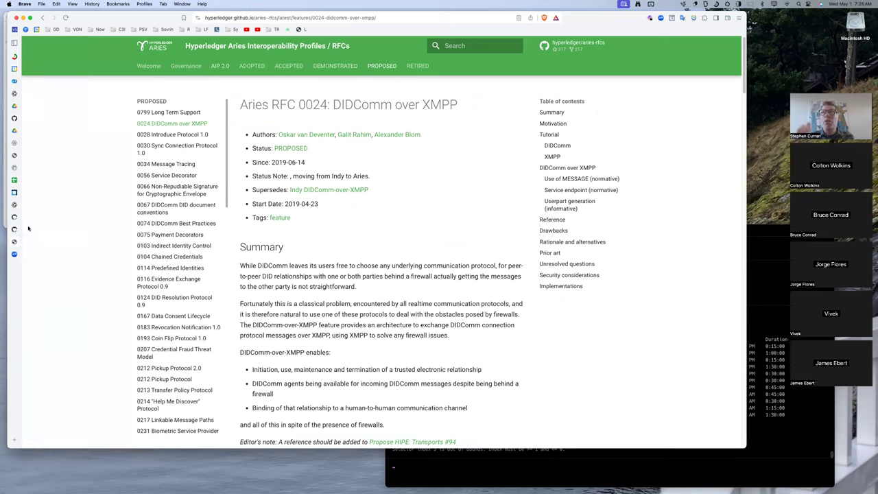
{"action": "mouse_move", "coordinate": [30, 230]}
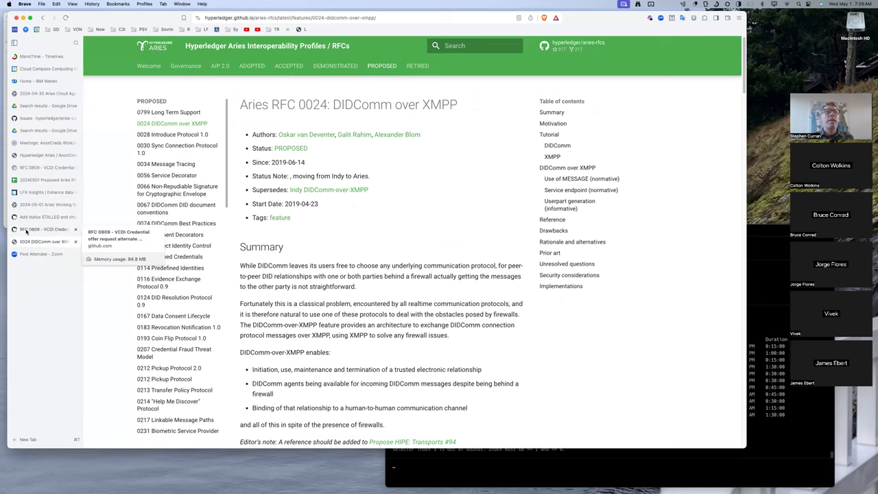